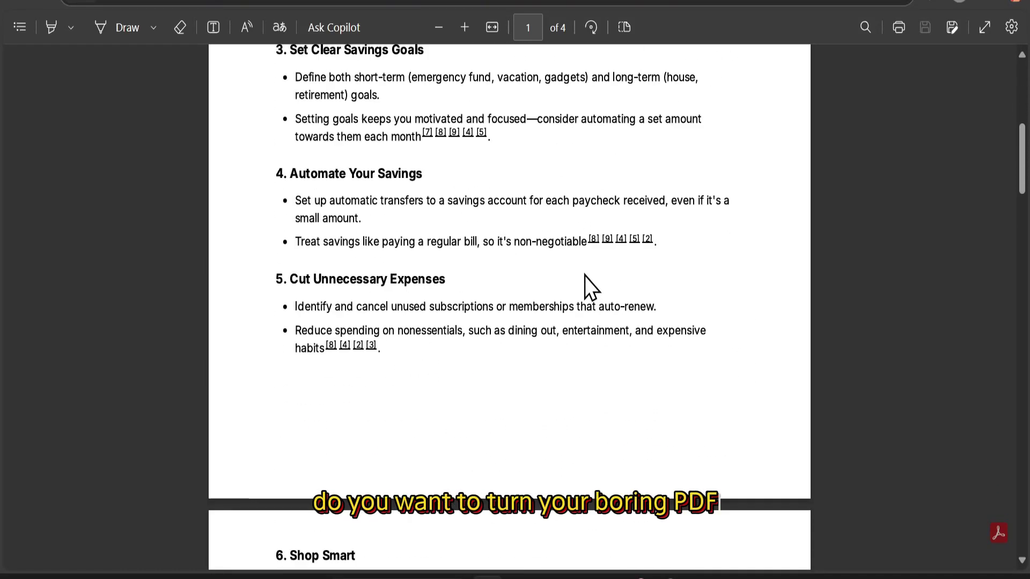
# Scroll through the sample infographics in Photos and pan to the 2018 ray tracing card.
pyautogui.scroll(-4, 590, 285)
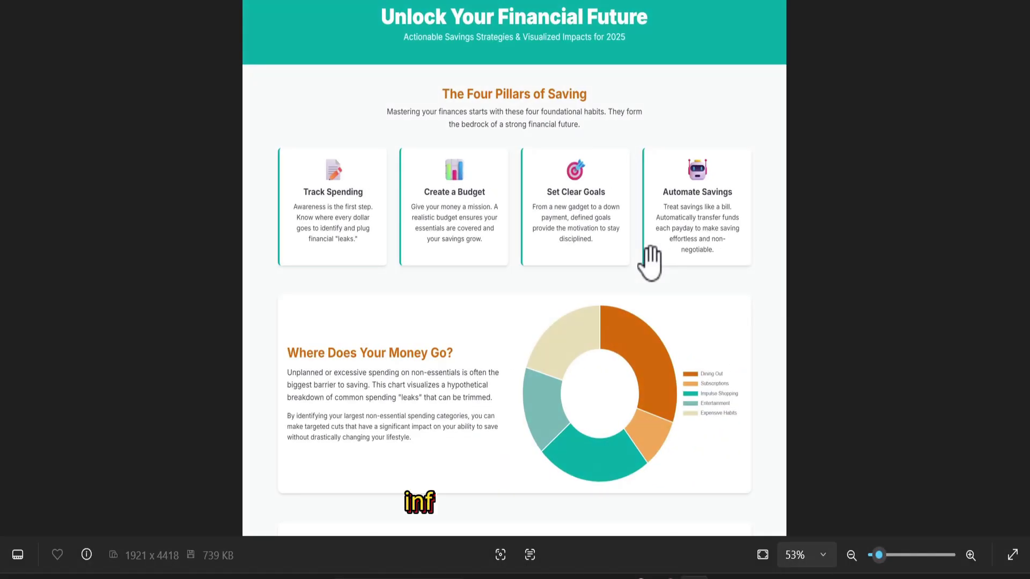
pyautogui.scroll(1, 670, 260)
pyautogui.scroll(-5, 701, 310)
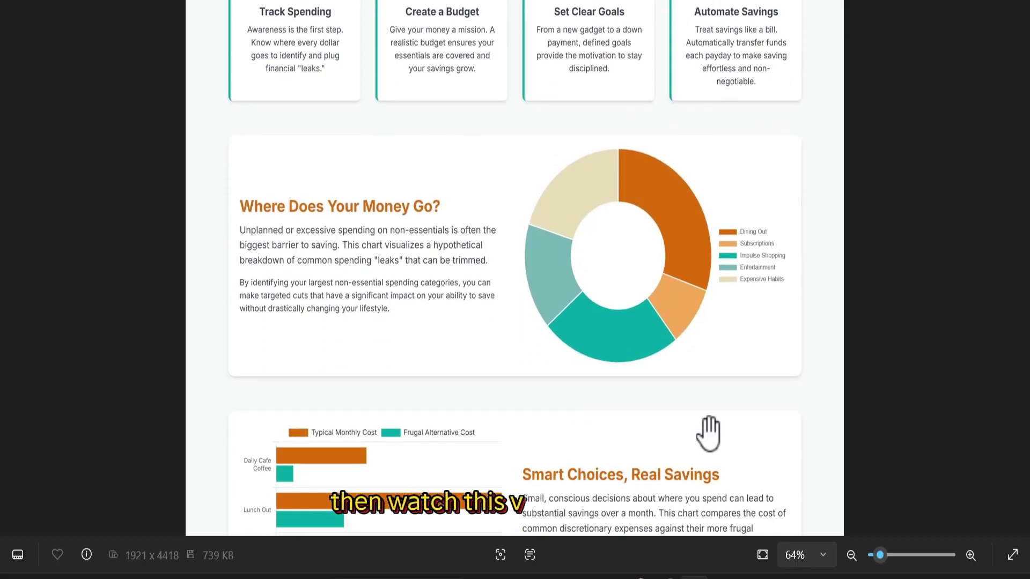
pyautogui.scroll(-3, 708, 343)
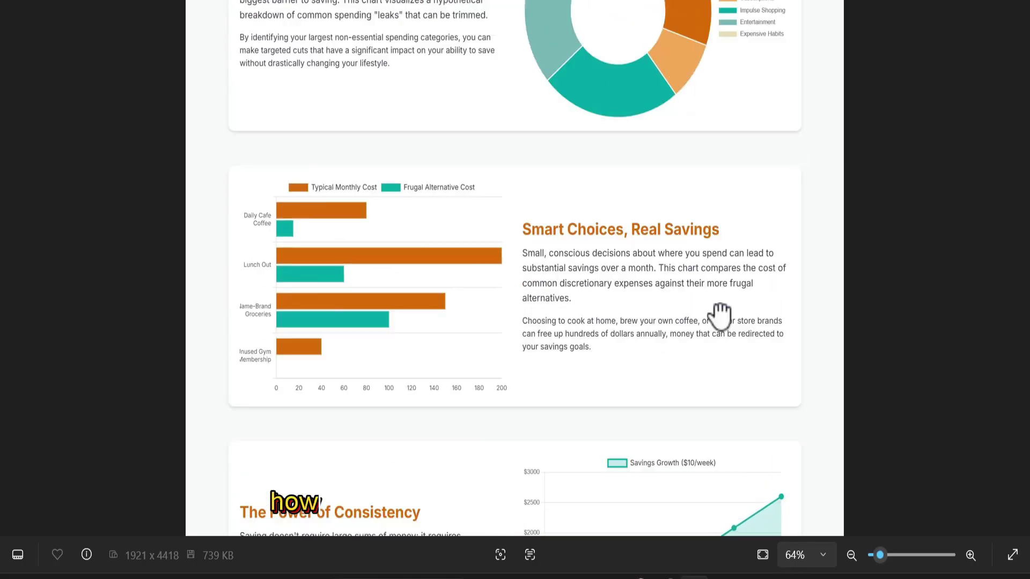
pyautogui.scroll(2, 722, 258)
pyautogui.scroll(4, 723, 270)
pyautogui.scroll(2, 724, 322)
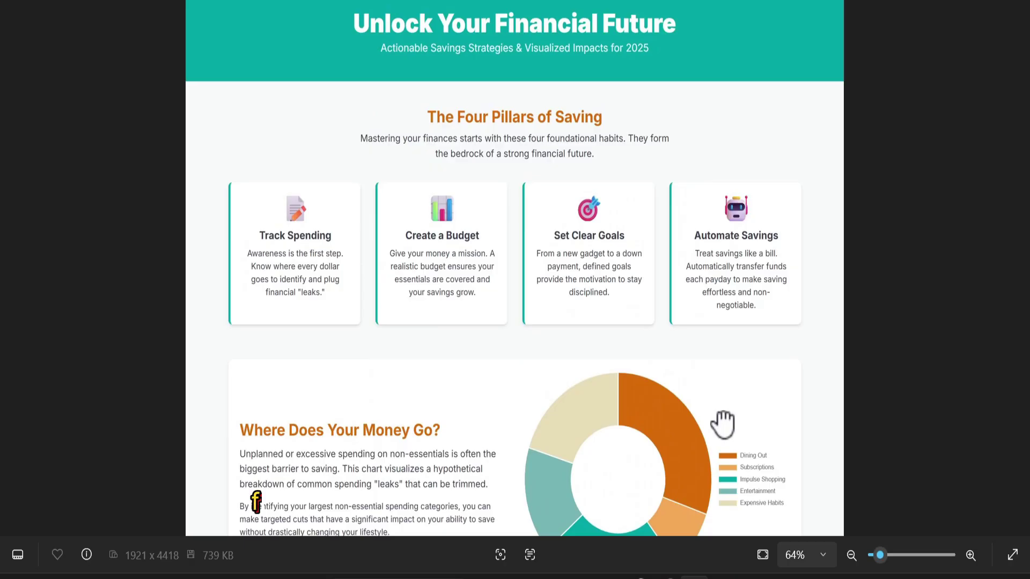
# Scroll and pan the video game graphics infographic down to its game engines section.
pyautogui.scroll(-3, 740, 429)
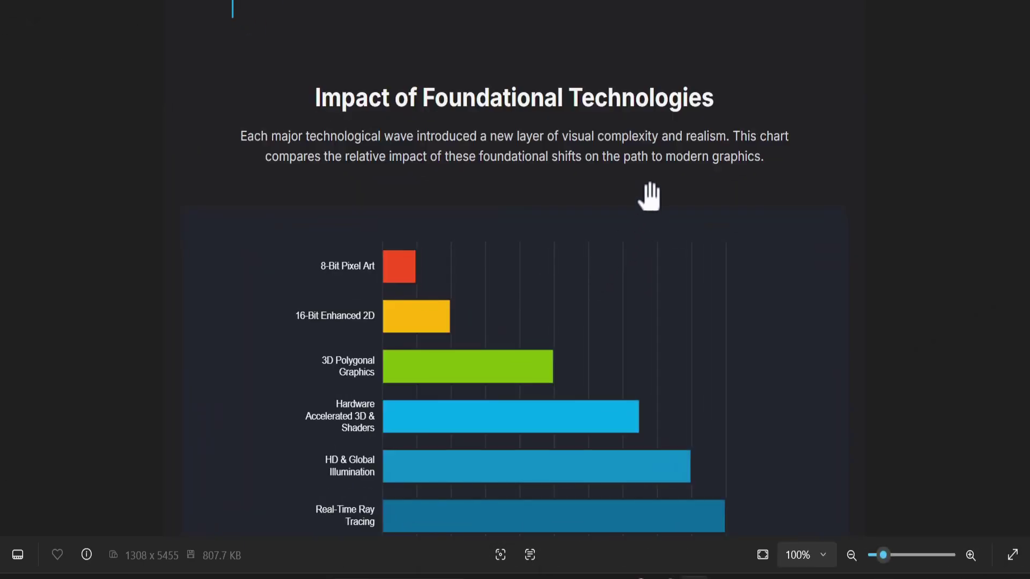
pyautogui.moveTo(650, 196); pyautogui.dragTo(638, 433)
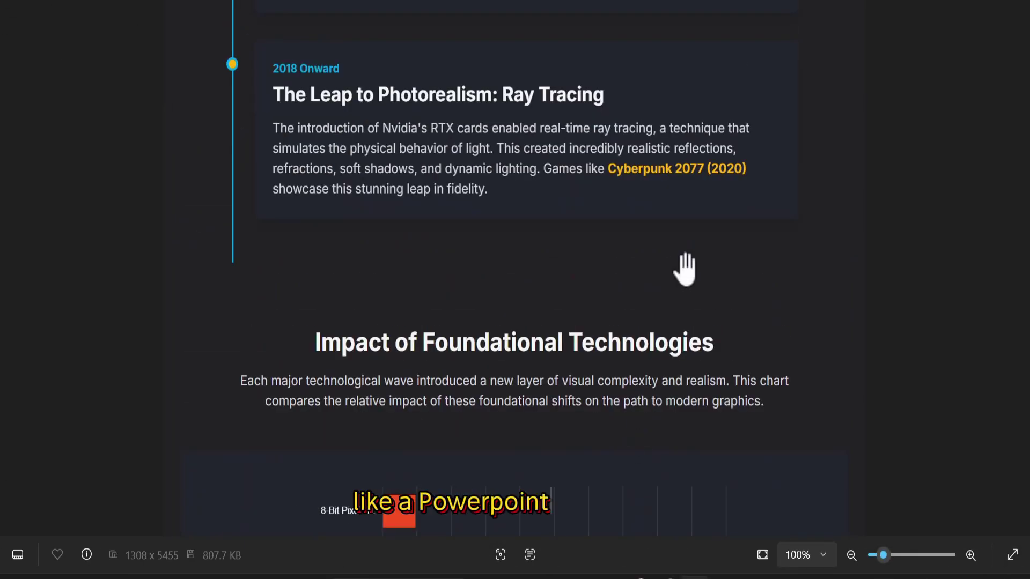
pyautogui.scroll(7, 674, 433)
pyautogui.scroll(-6, 683, 368)
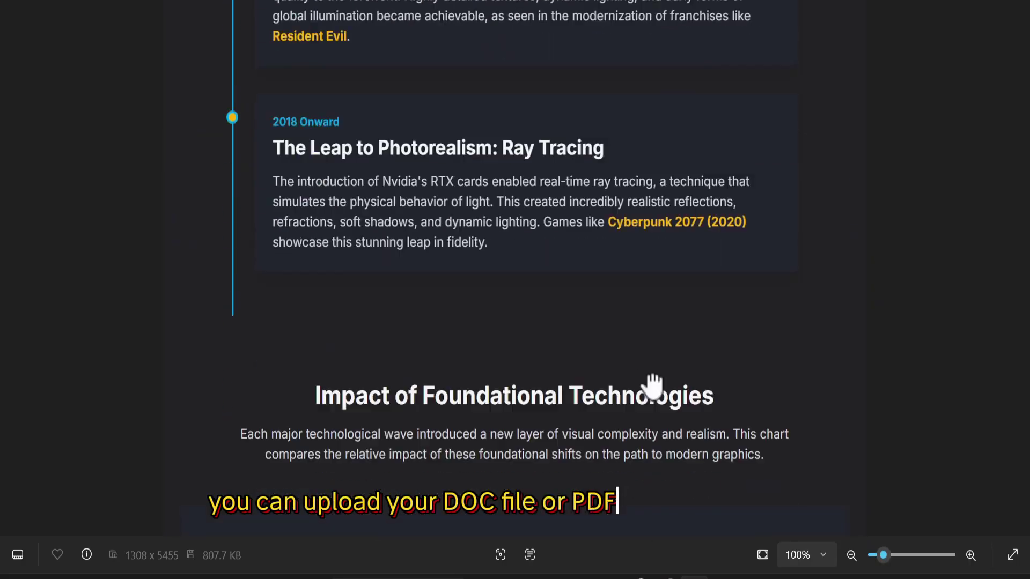
pyautogui.scroll(-2, 660, 389)
pyautogui.moveTo(738, 441); pyautogui.dragTo(749, 260)
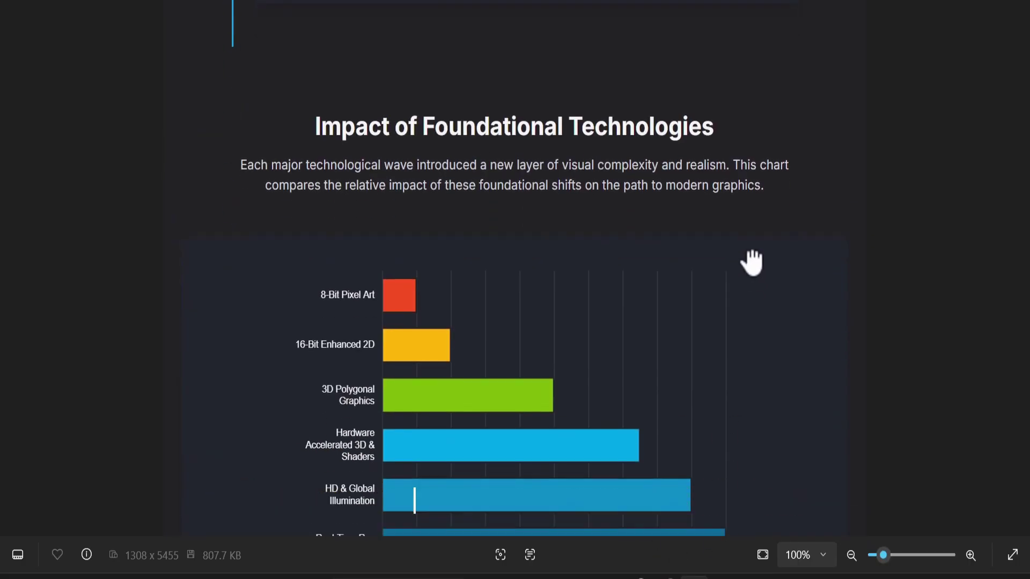
pyautogui.scroll(-6, 731, 368)
# Turn on Canvas and attach the how-to-sleep-early PDF to the prompt.
pyautogui.hotkey('ctrl', '-')
pyautogui.hotkey('ctrl', '-')
pyautogui.hotkey('ctrl', '-')
pyautogui.hotkey('ctrl', '-')
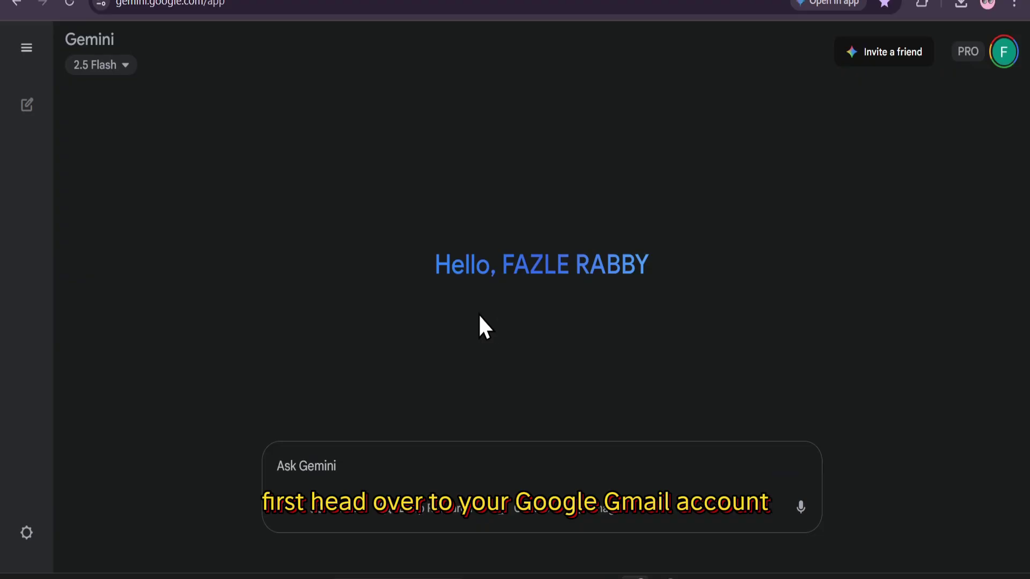
pyautogui.click(523, 509)
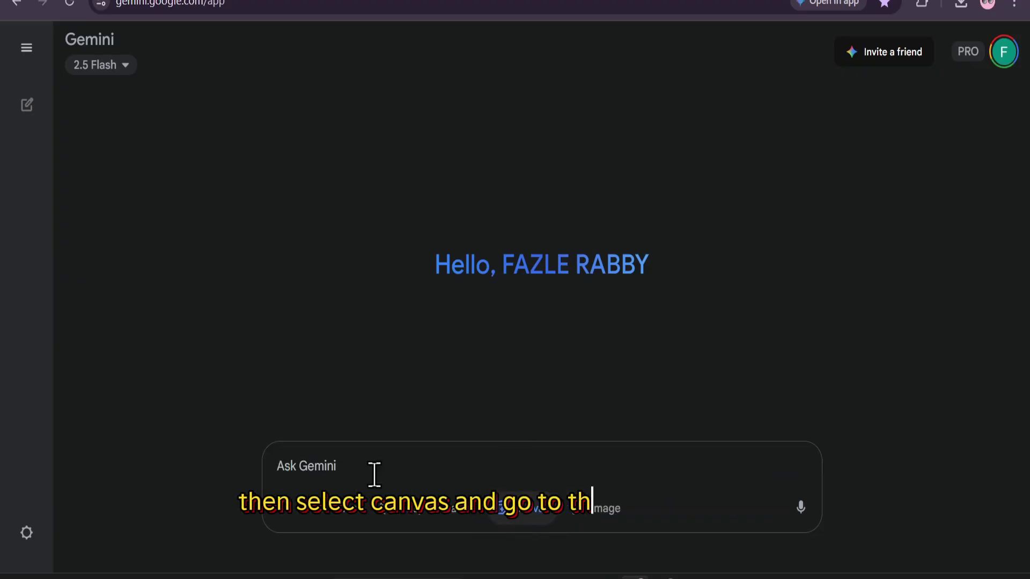
pyautogui.click(286, 512)
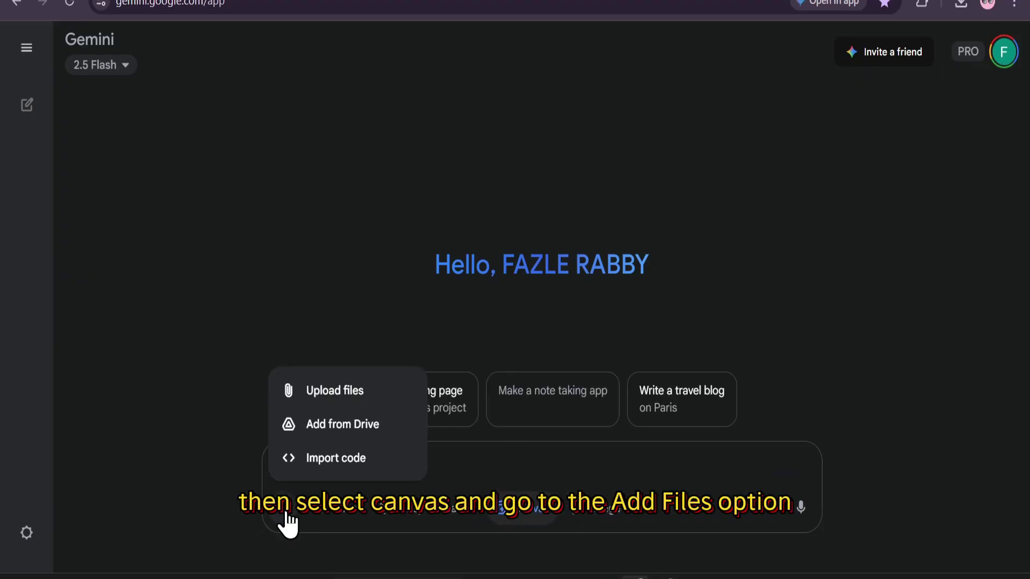
pyautogui.click(337, 397)
pyautogui.click(299, 117)
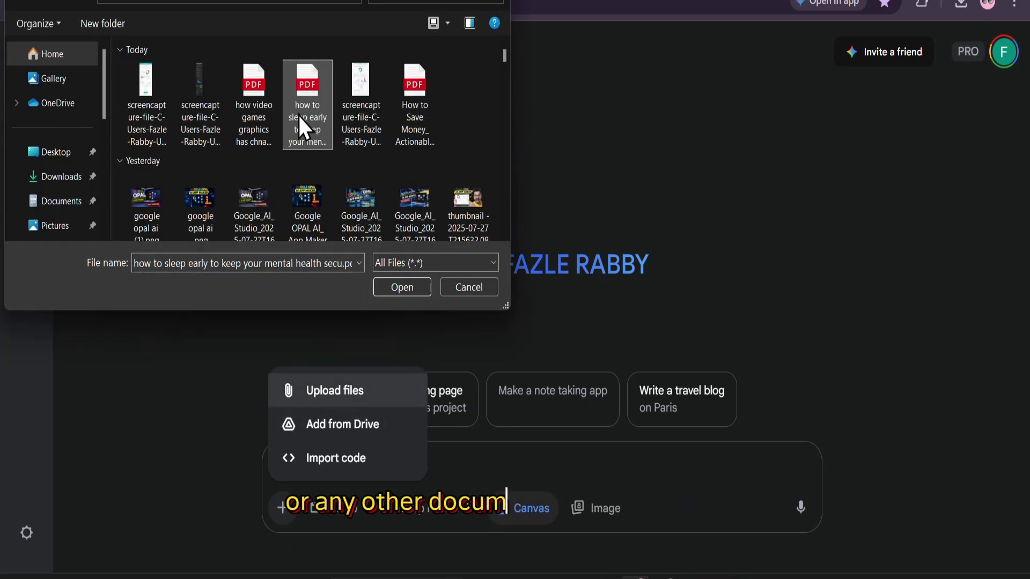
pyautogui.click(401, 288)
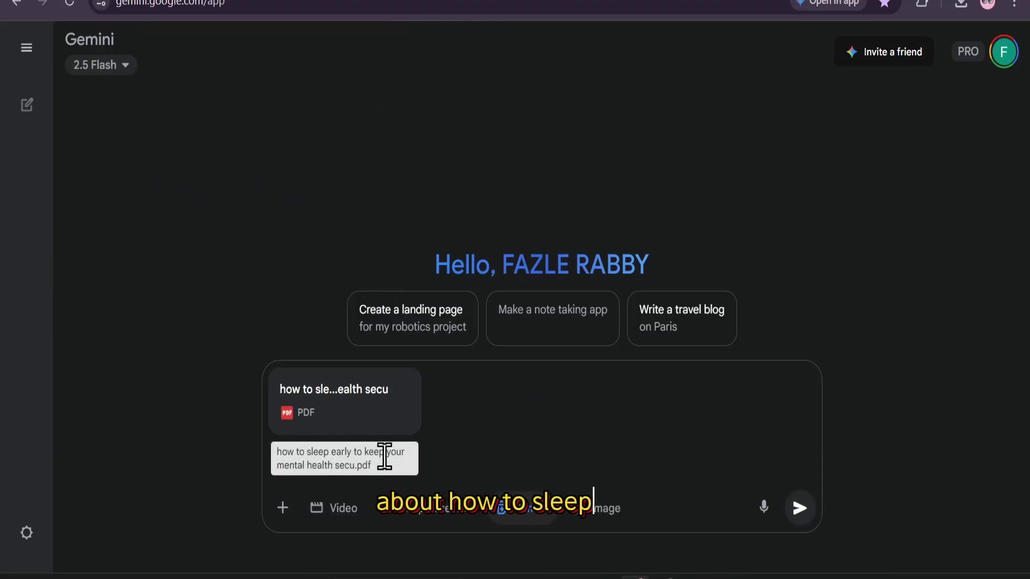
# Send the PDF with the request 'open this in canvas'.
pyautogui.write('open this in canvas')
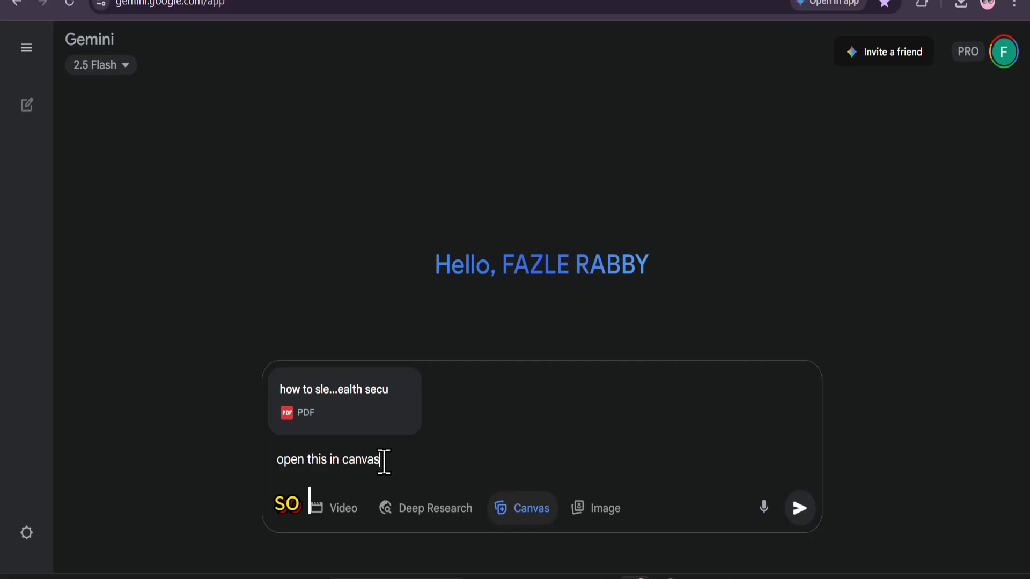
pyautogui.moveTo(384, 461)
pyautogui.mouseDown()
pyautogui.moveTo(294, 460)
pyautogui.moveTo(380, 459)
pyautogui.mouseUp()
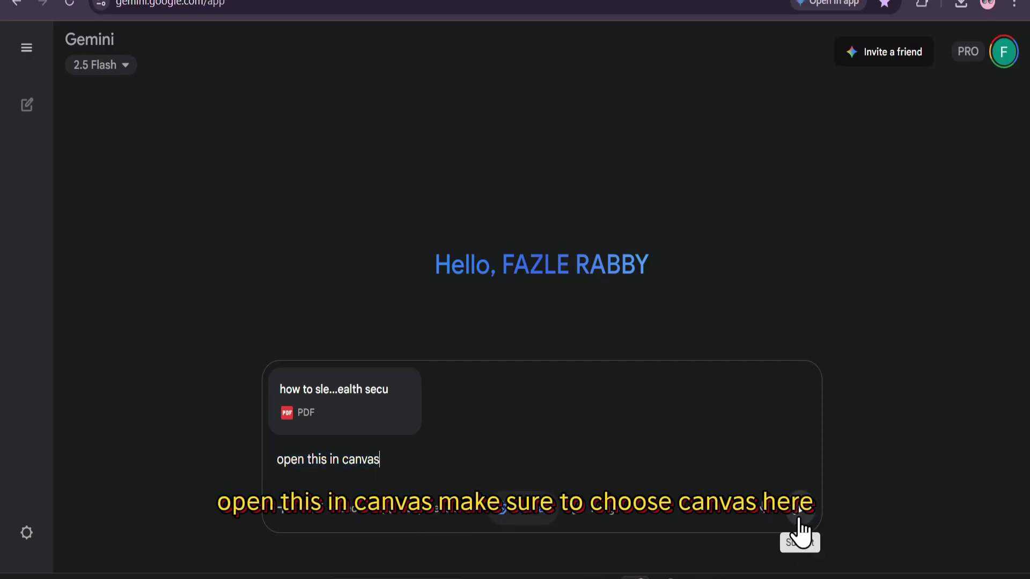
pyautogui.click(798, 510)
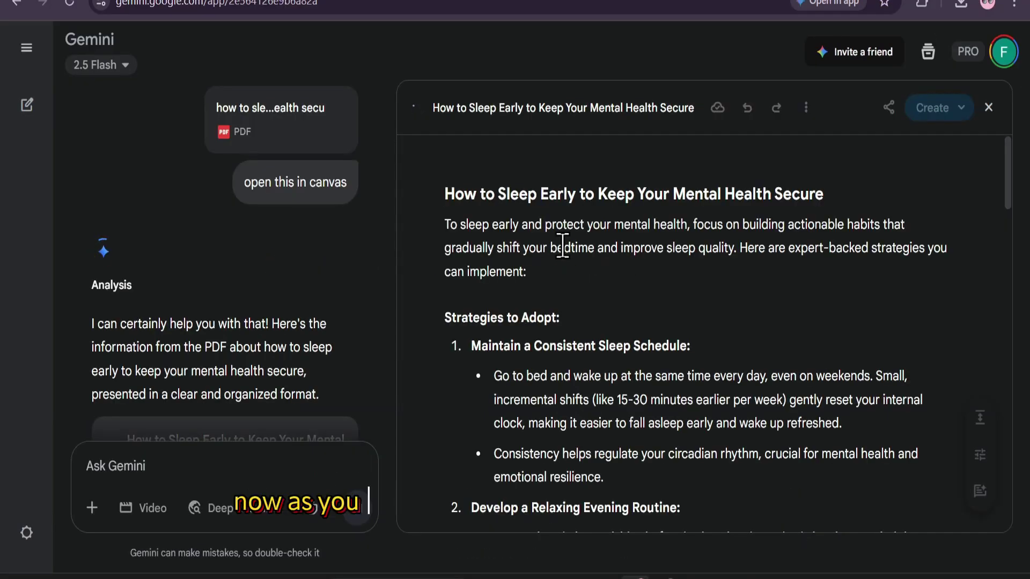
# Generate an infographic from the sleep document using Canvas's Create > Infographic option.
pyautogui.scroll(-15, 610, 270)
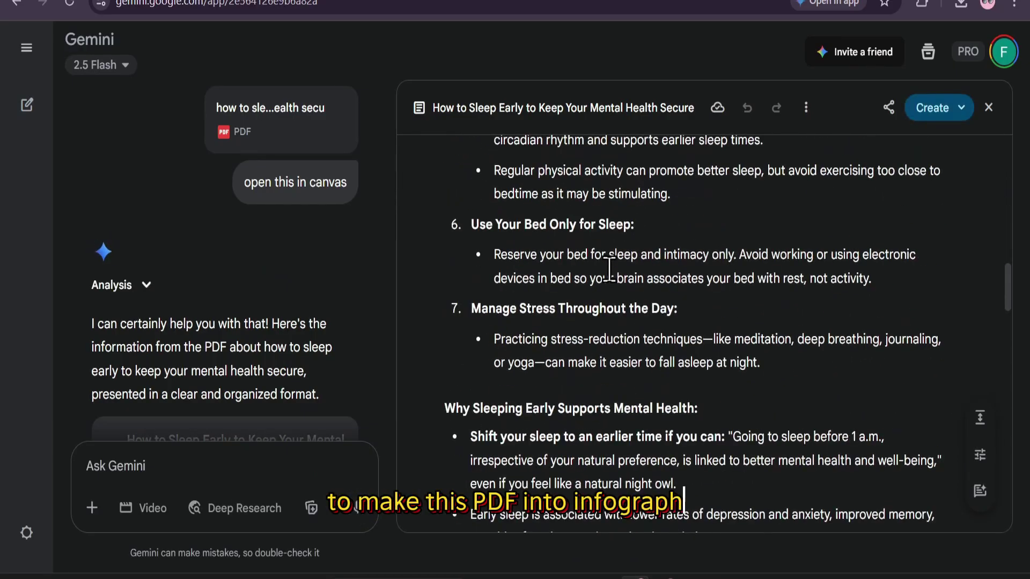
pyautogui.scroll(2, 610, 269)
pyautogui.scroll(-10, 617, 270)
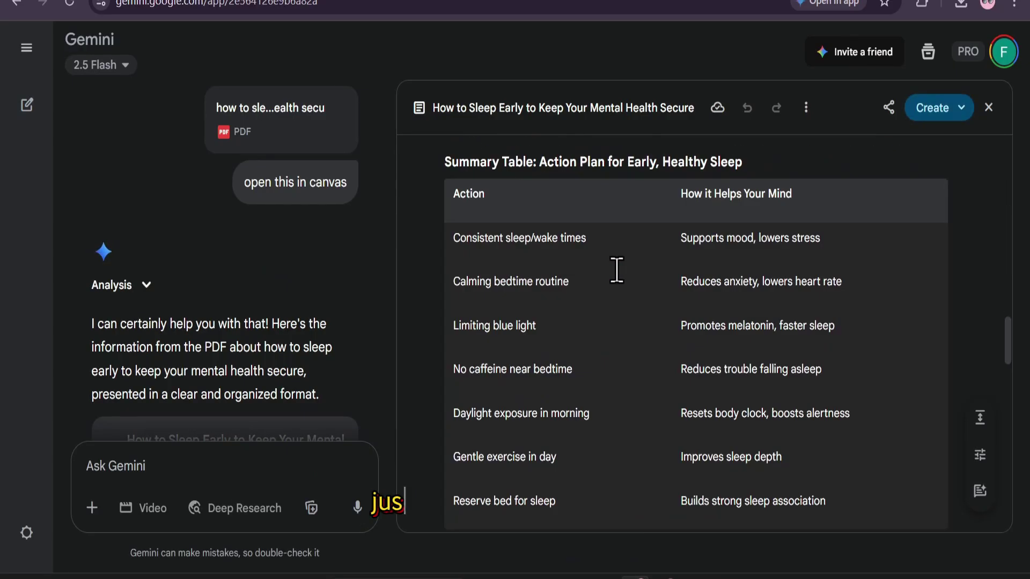
pyautogui.click(933, 108)
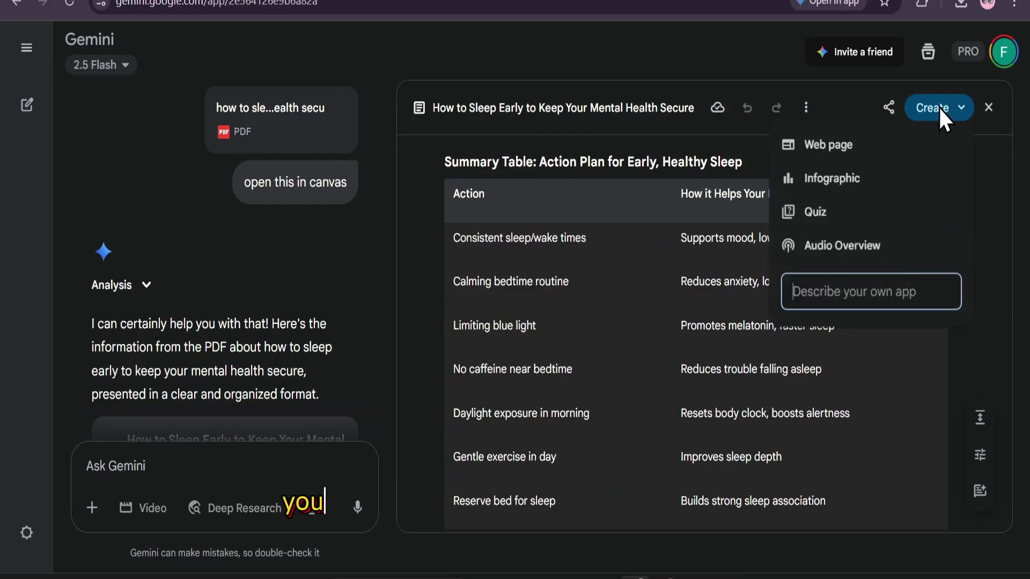
pyautogui.click(841, 182)
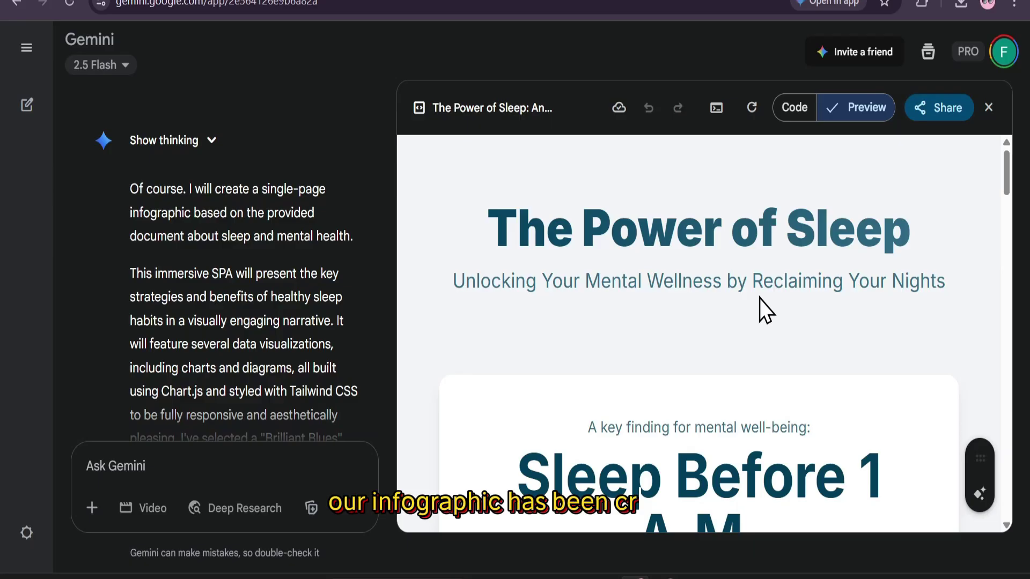
# Switch the Canvas to Code view and select all of the infographic's HTML.
pyautogui.scroll(-10, 762, 309)
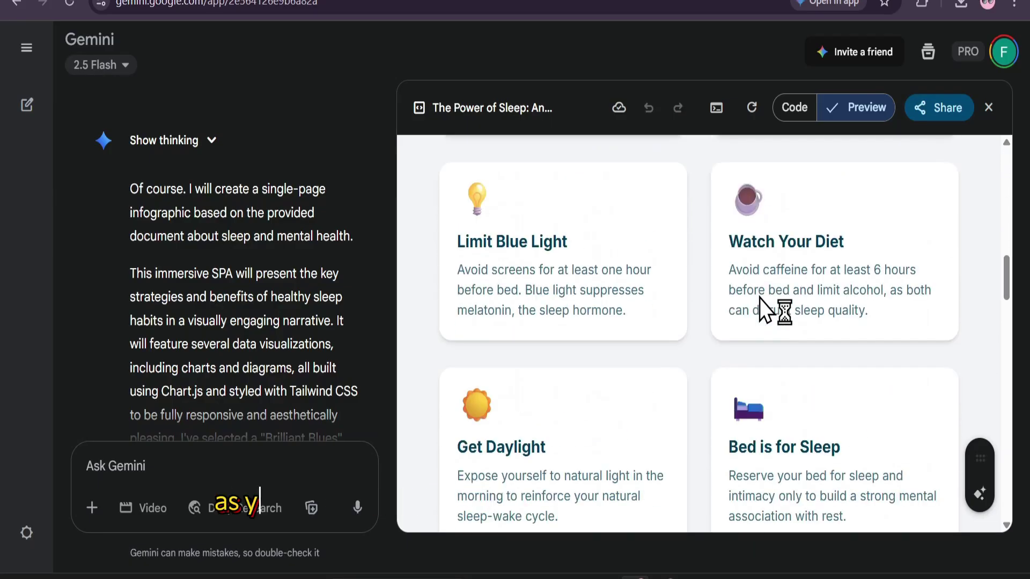
pyautogui.scroll(-10, 760, 298)
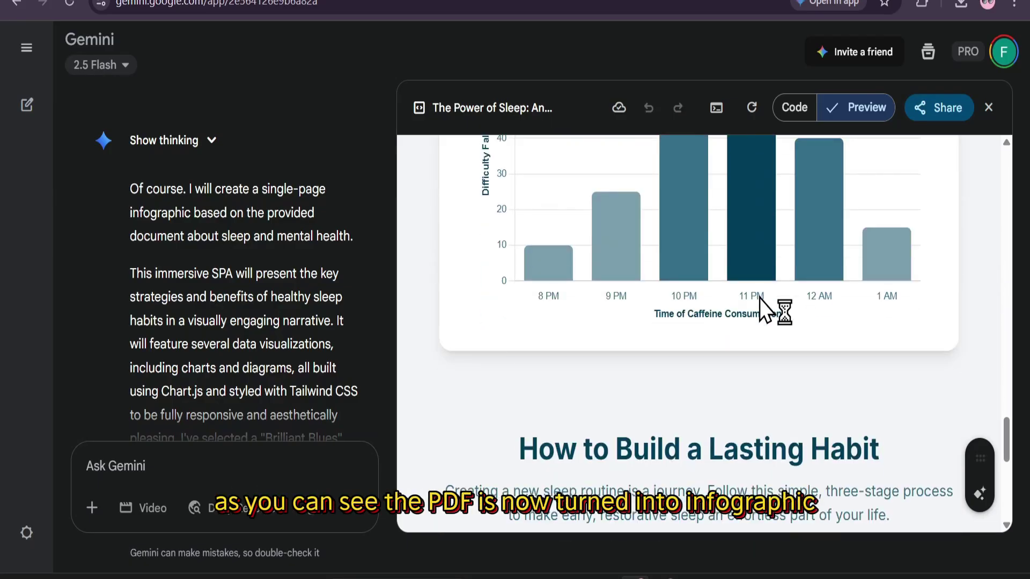
pyautogui.scroll(-5, 760, 298)
pyautogui.scroll(6, 759, 299)
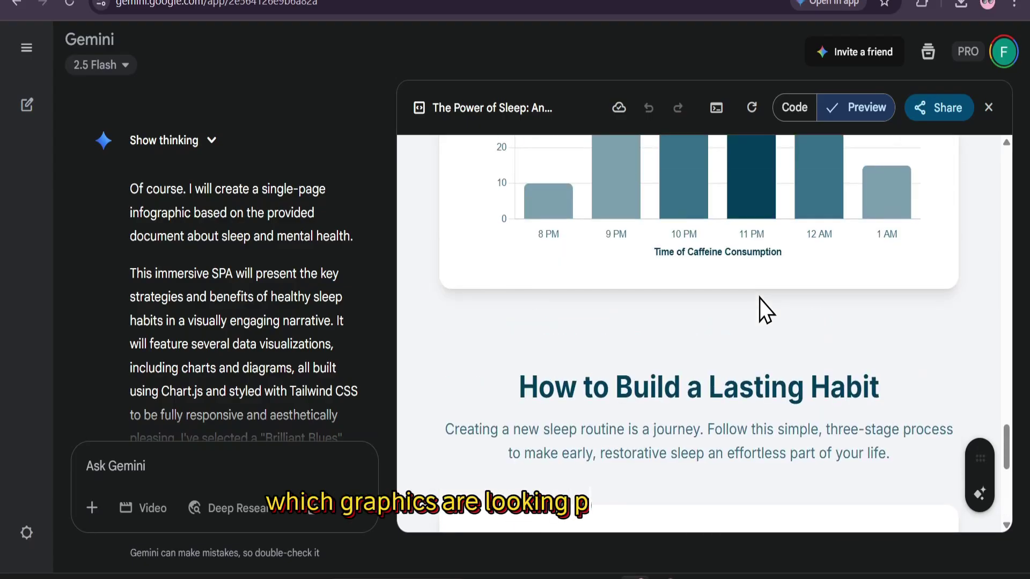
pyautogui.scroll(5, 758, 296)
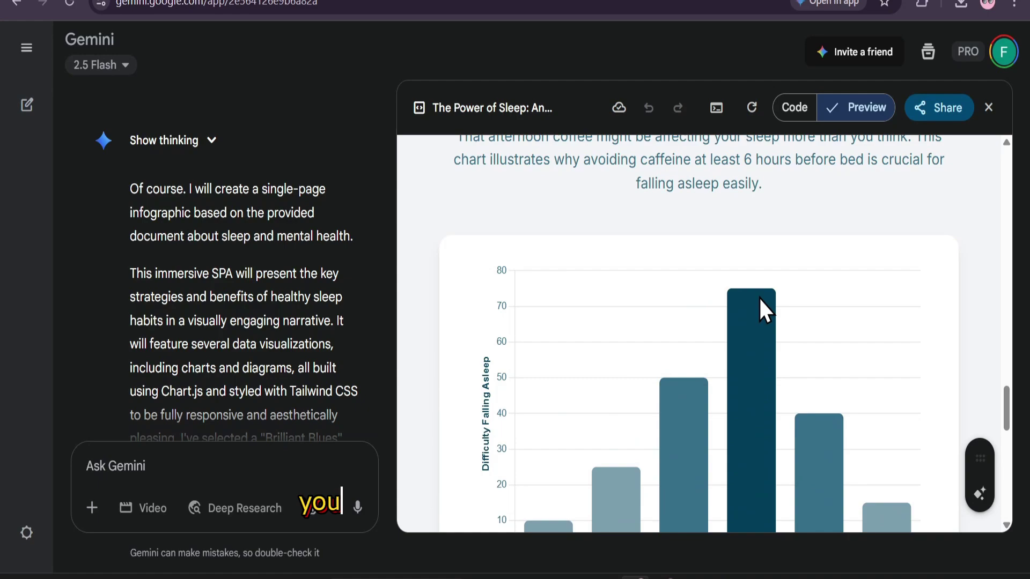
pyautogui.scroll(5, 759, 297)
pyautogui.click(794, 109)
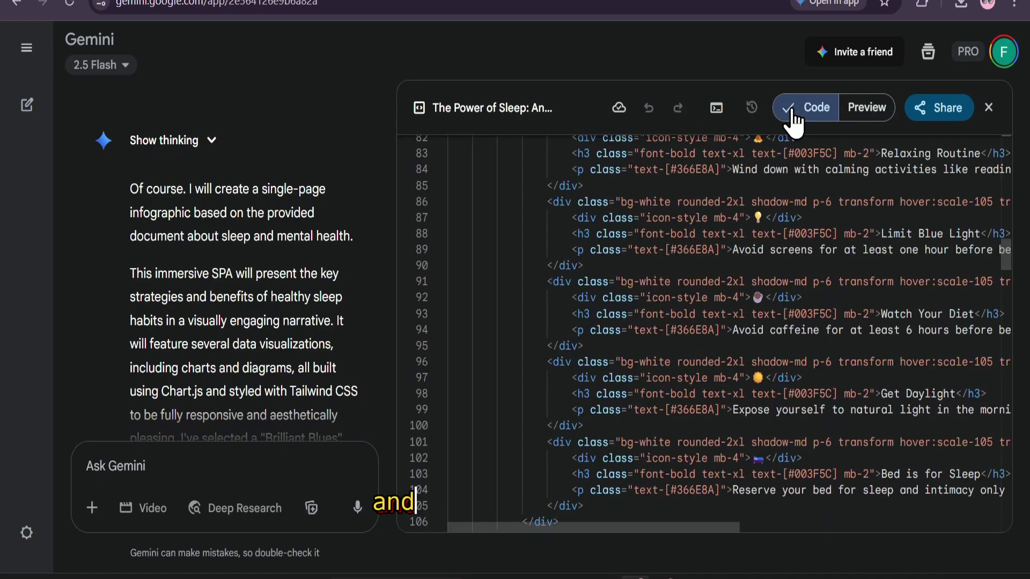
pyautogui.hotkey('ctrl', 'a')
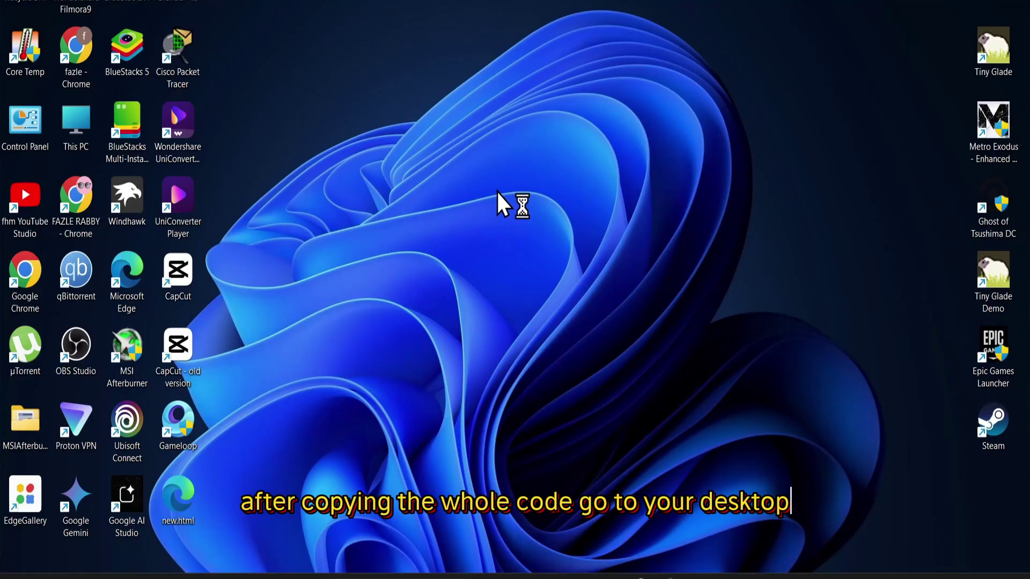
# Create a blank text document on the desktop named new.txt and open it in Notepad.
pyautogui.rightClick(496, 191)
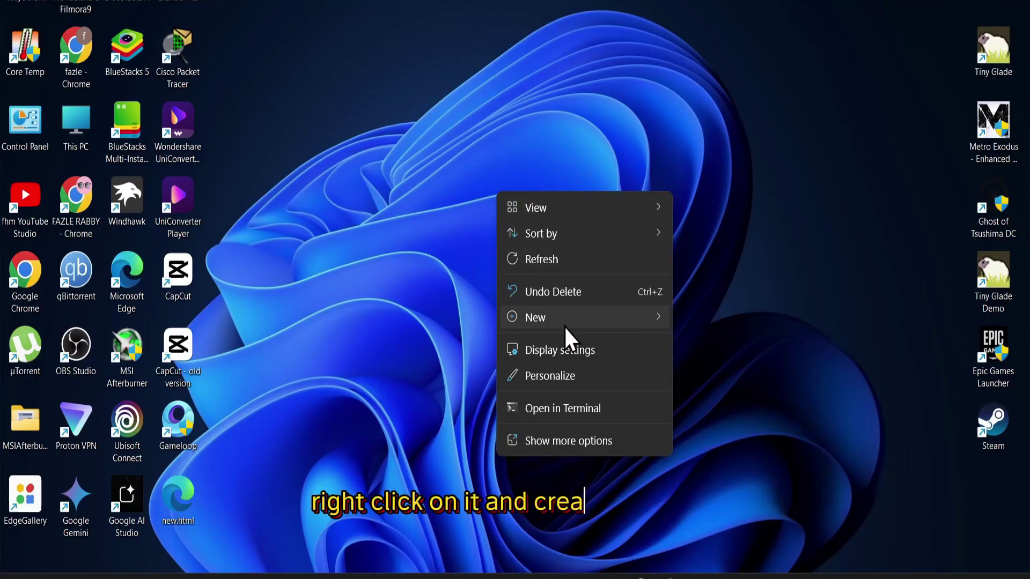
pyautogui.moveTo(665, 319)
pyautogui.click(701, 402)
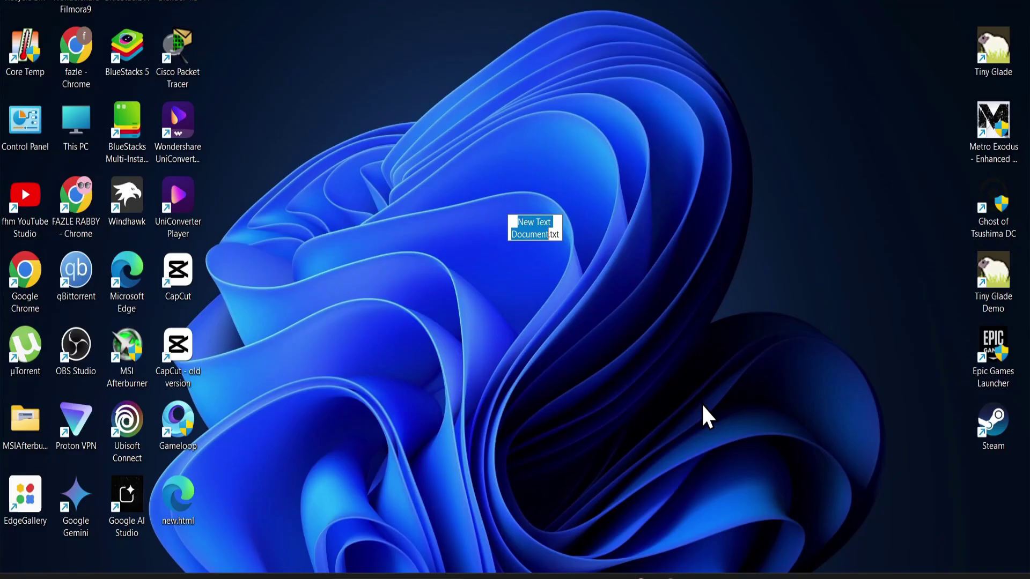
pyautogui.write('ne')
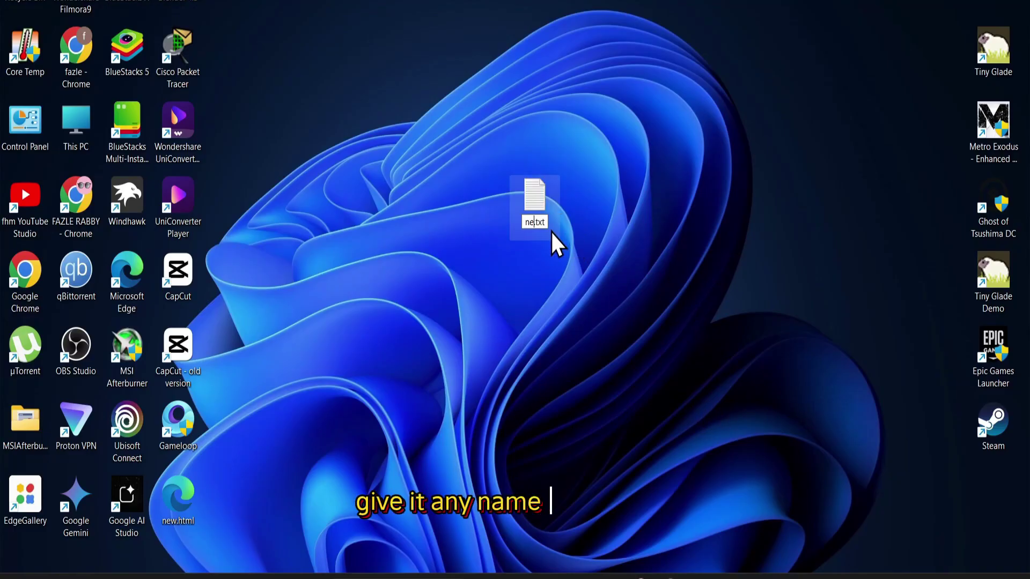
pyautogui.write('w')
pyautogui.press('Return')
pyautogui.doubleClick(534, 199)
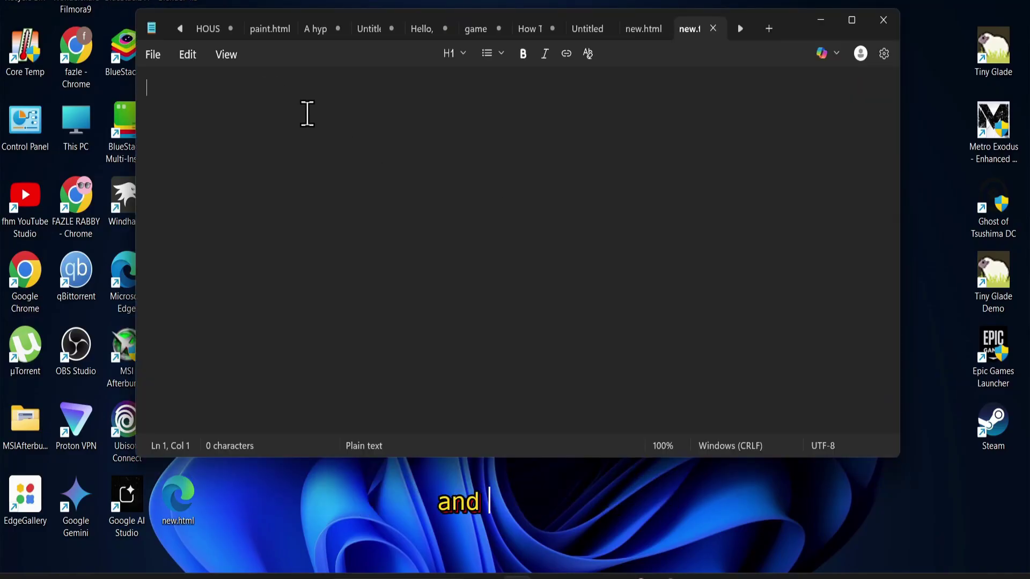
# Paste the infographic code and save it as new1.html, replacing the txt extension.
pyautogui.hotkey('ctrl', 'v')
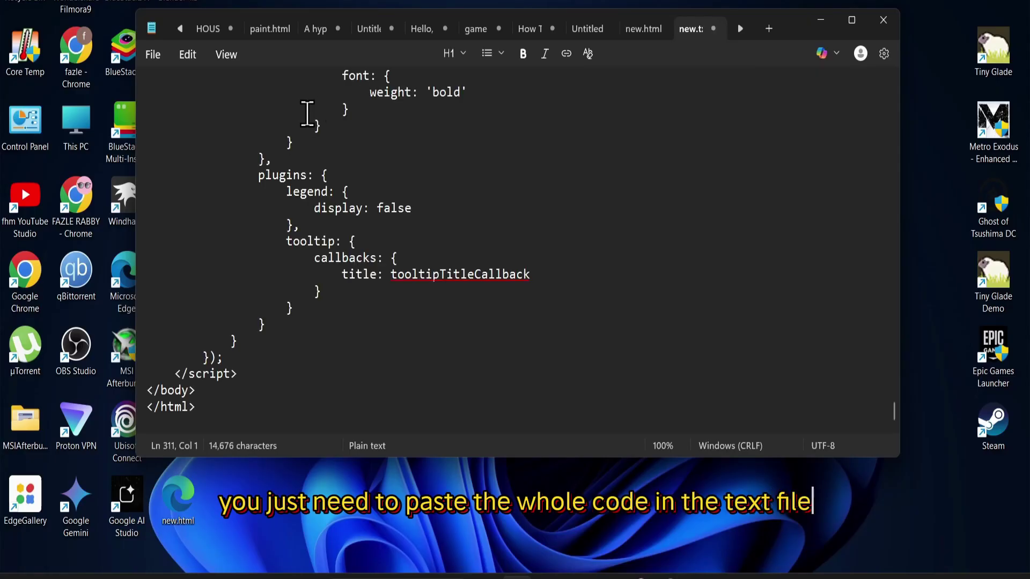
pyautogui.click(153, 53)
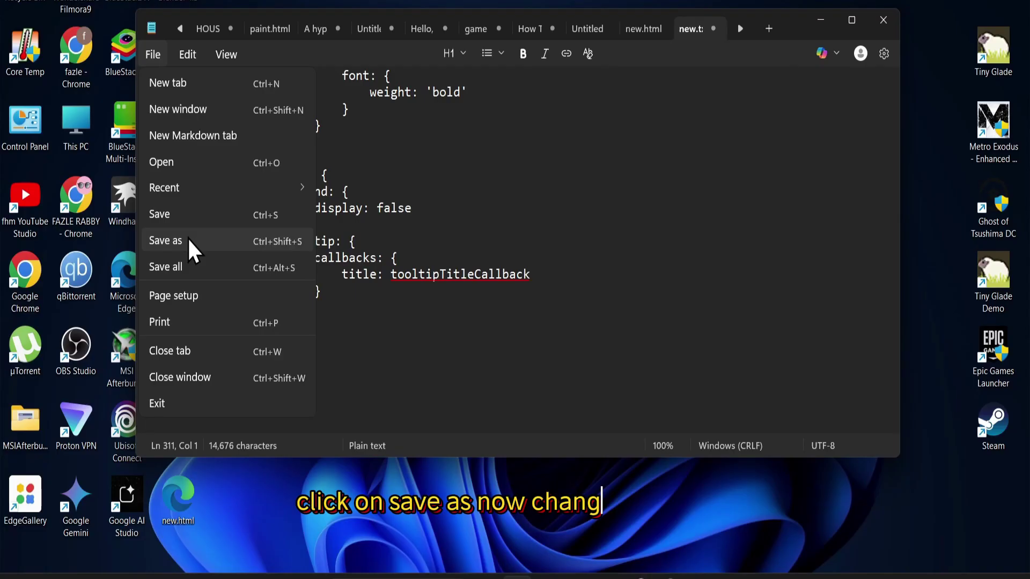
pyautogui.click(165, 241)
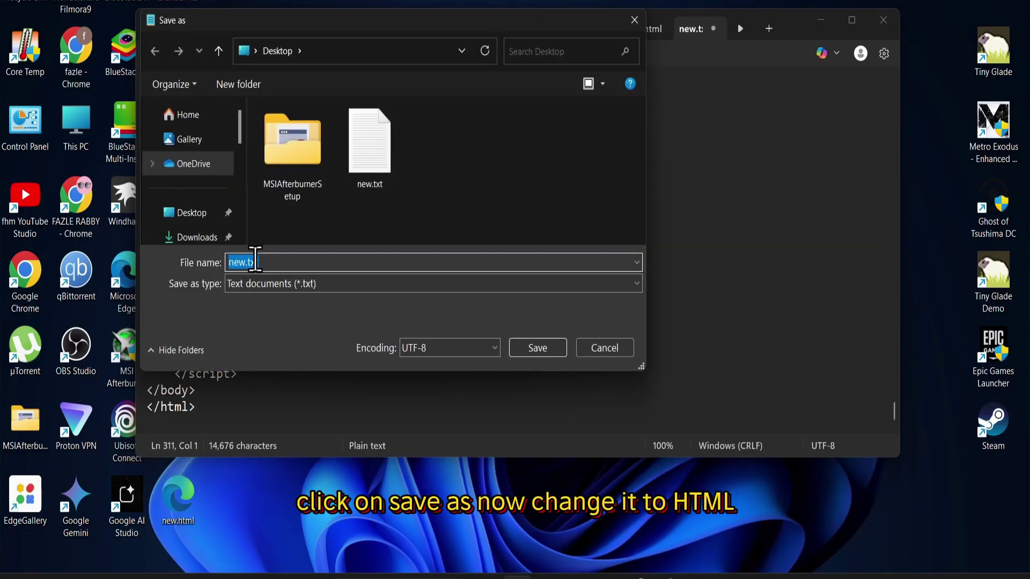
pyautogui.click(263, 262)
pyautogui.press('BackSpace')
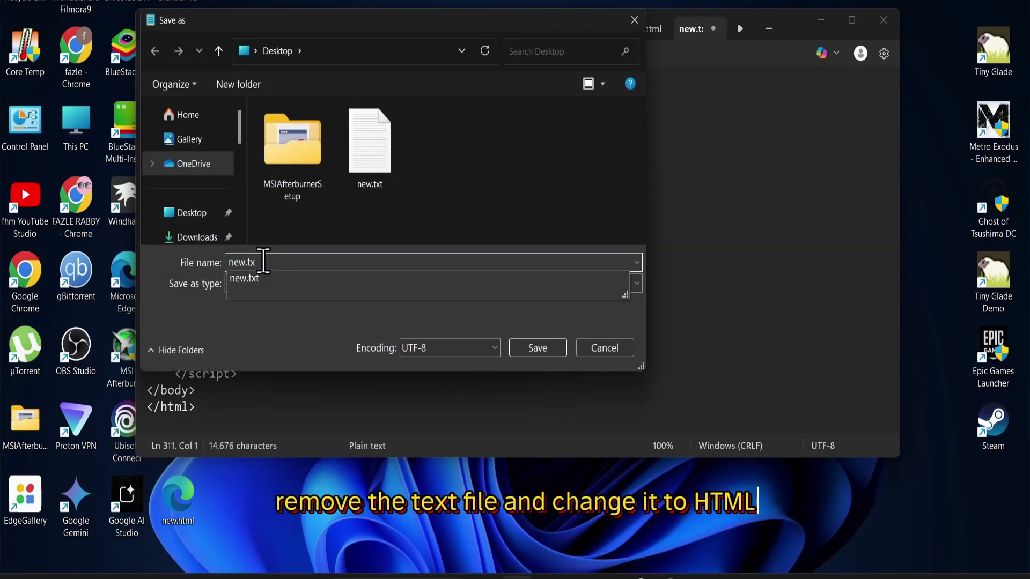
pyautogui.press('BackSpace')
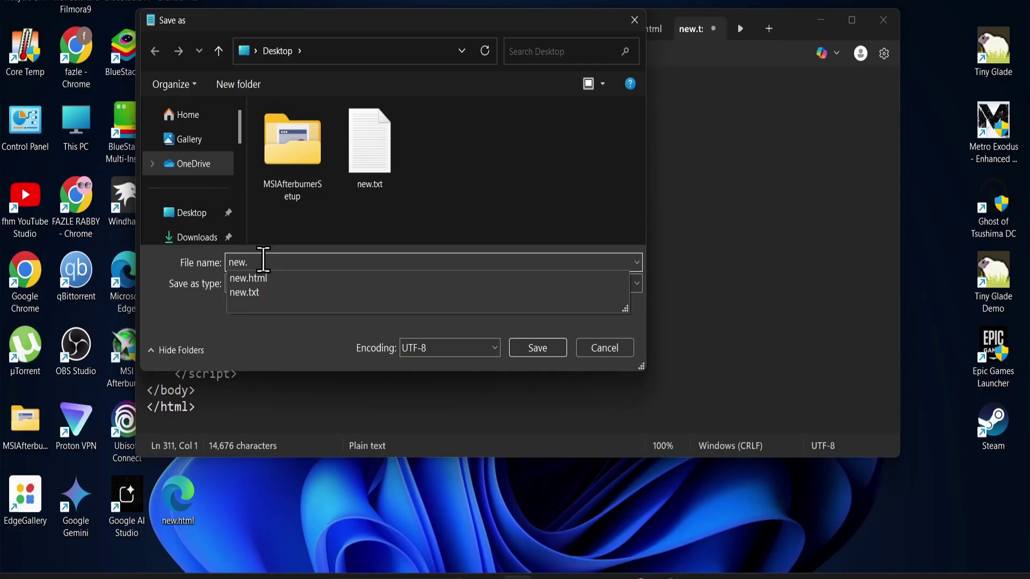
pyautogui.write('html')
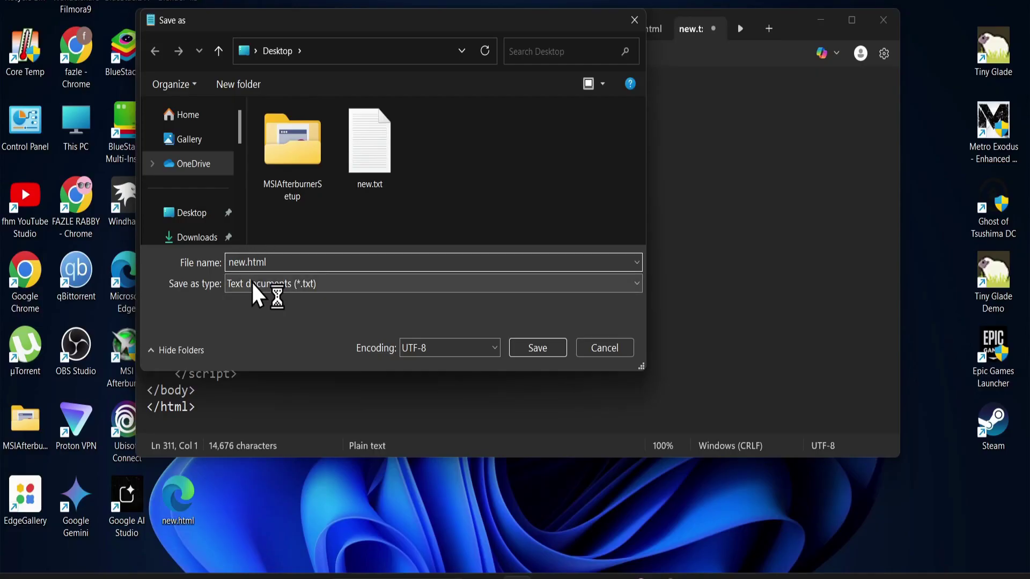
pyautogui.click(520, 347)
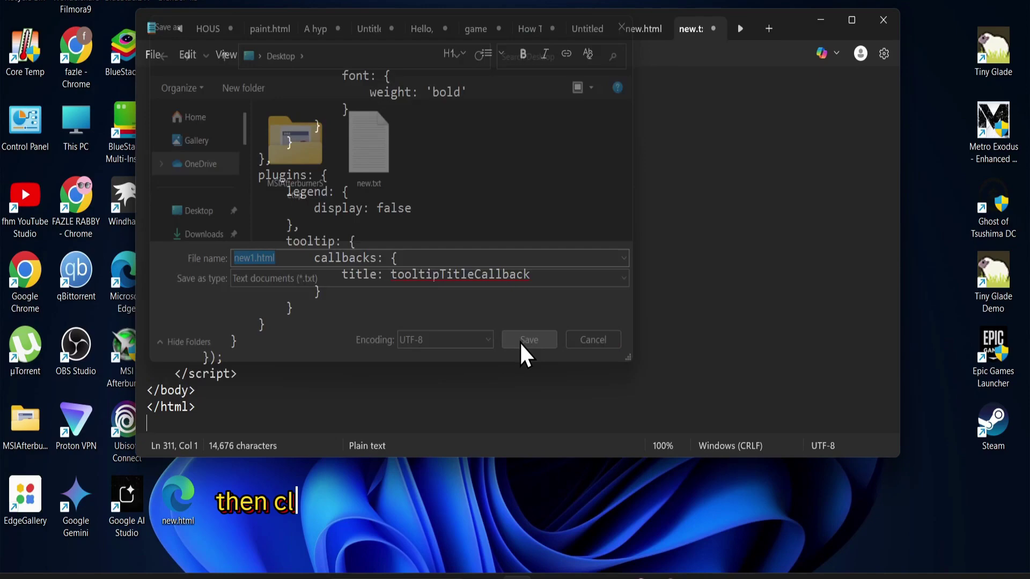
# Close Notepad and open new1.html from the desktop in Google Chrome.
pyautogui.click(884, 20)
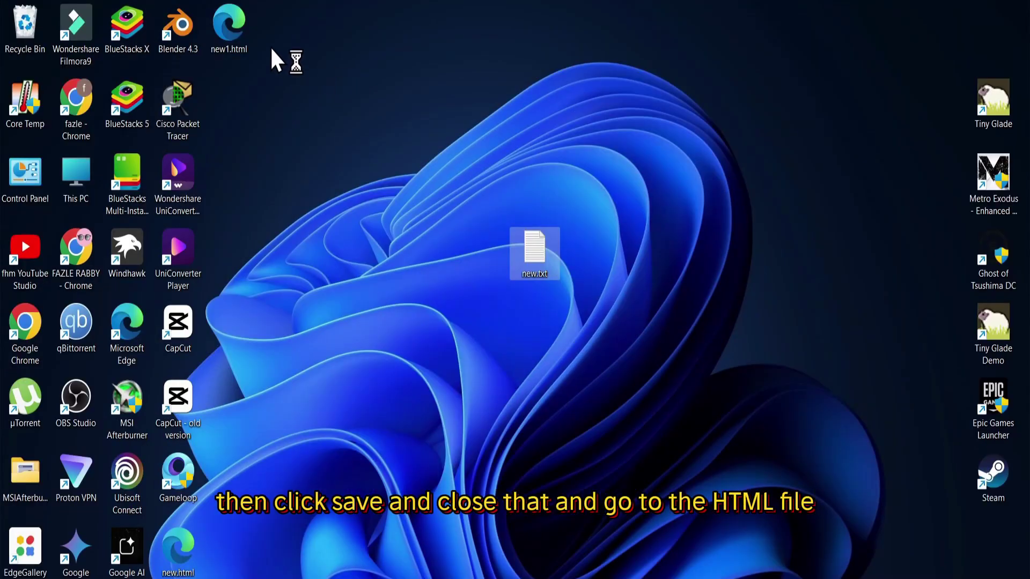
pyautogui.rightClick(235, 39)
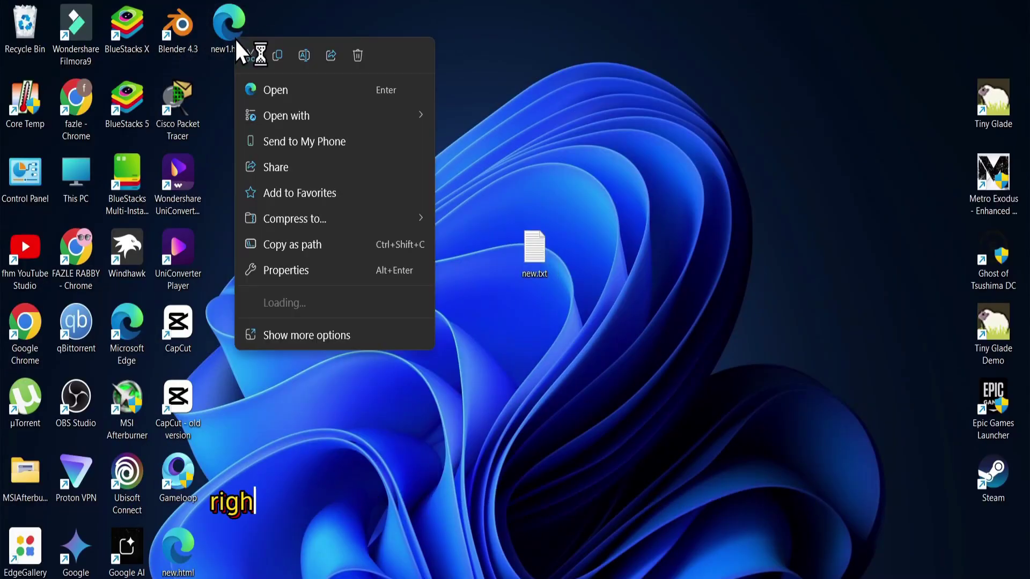
pyautogui.moveTo(418, 115)
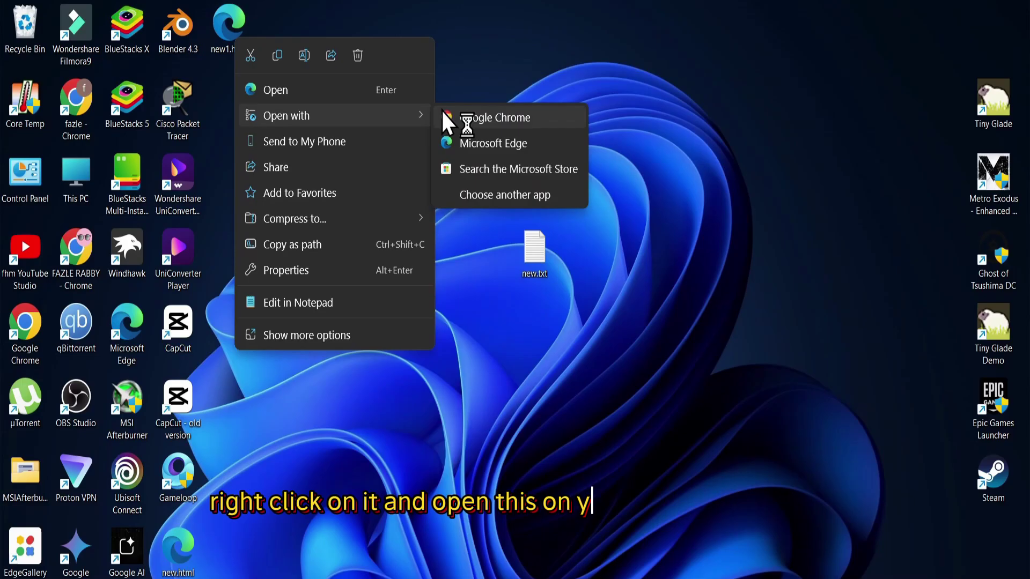
pyautogui.click(488, 118)
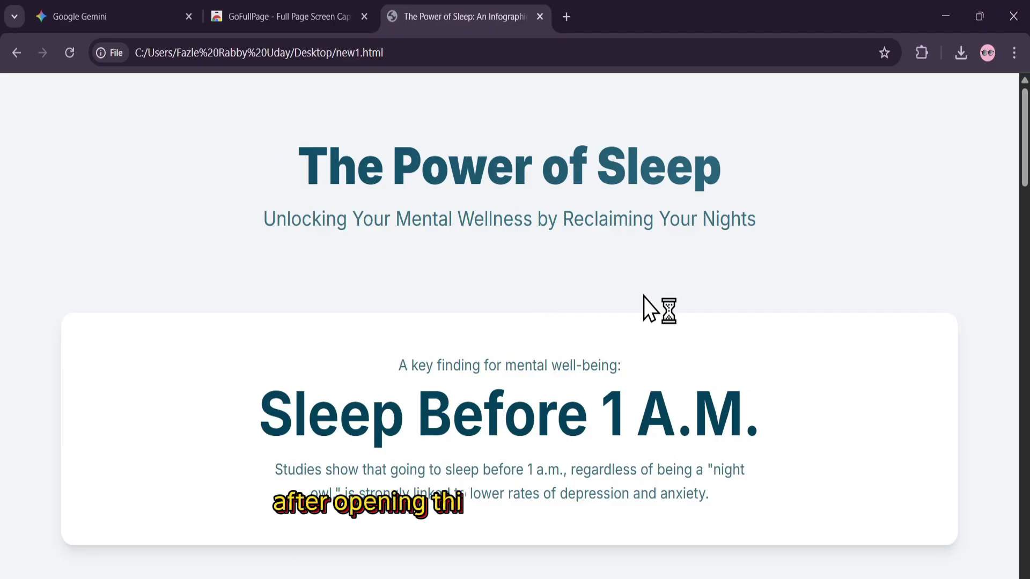
# Scroll through the Power of Sleep page, then switch to the GoFullPage tab.
pyautogui.scroll(-5, 651, 299)
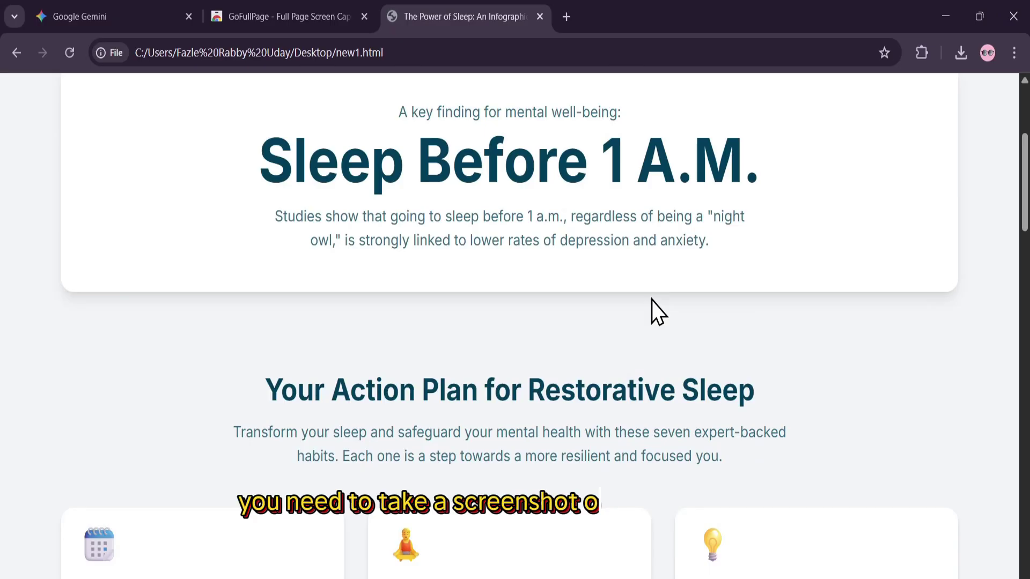
pyautogui.scroll(-20, 651, 299)
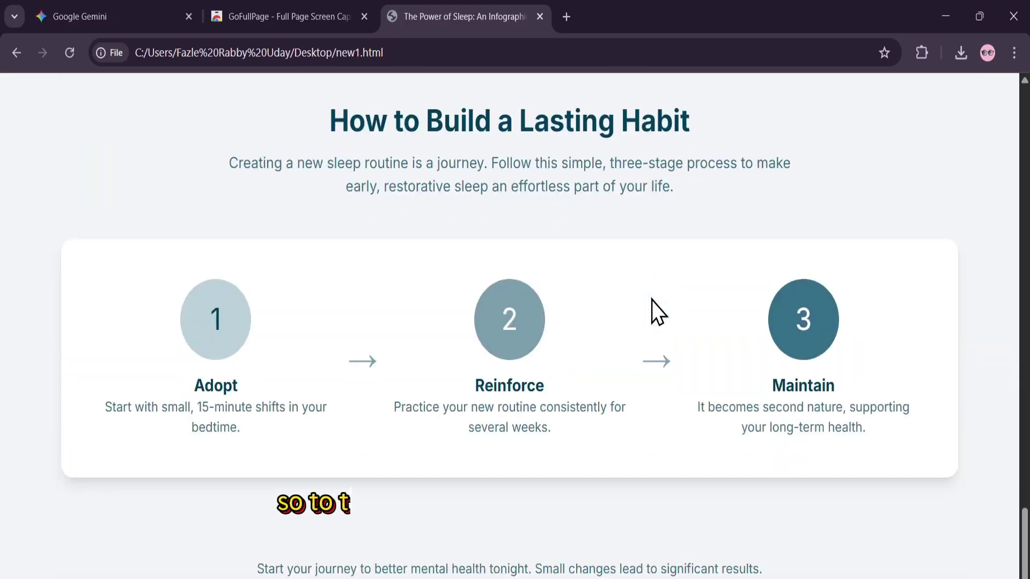
pyautogui.scroll(15, 651, 299)
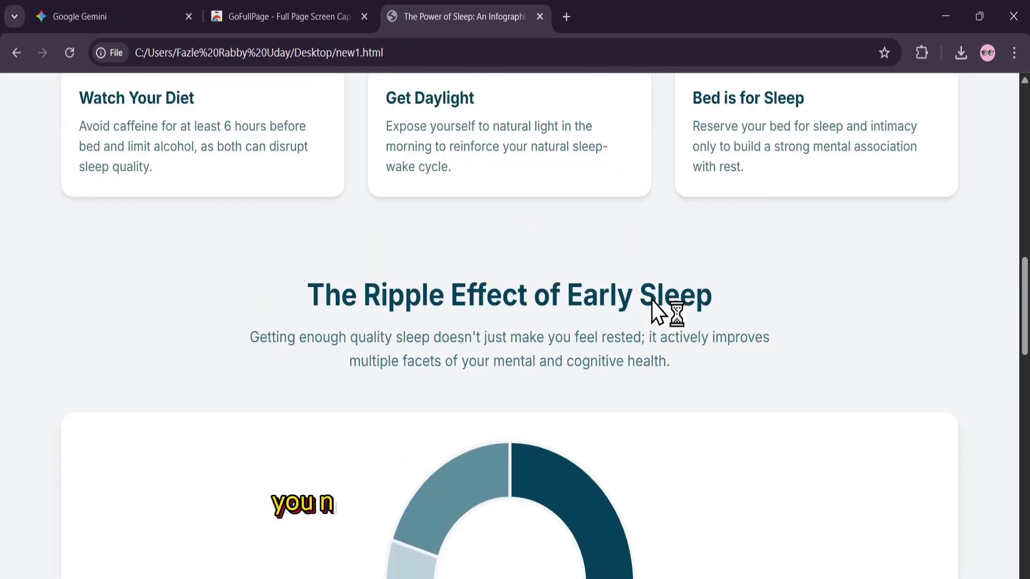
pyautogui.scroll(10, 652, 301)
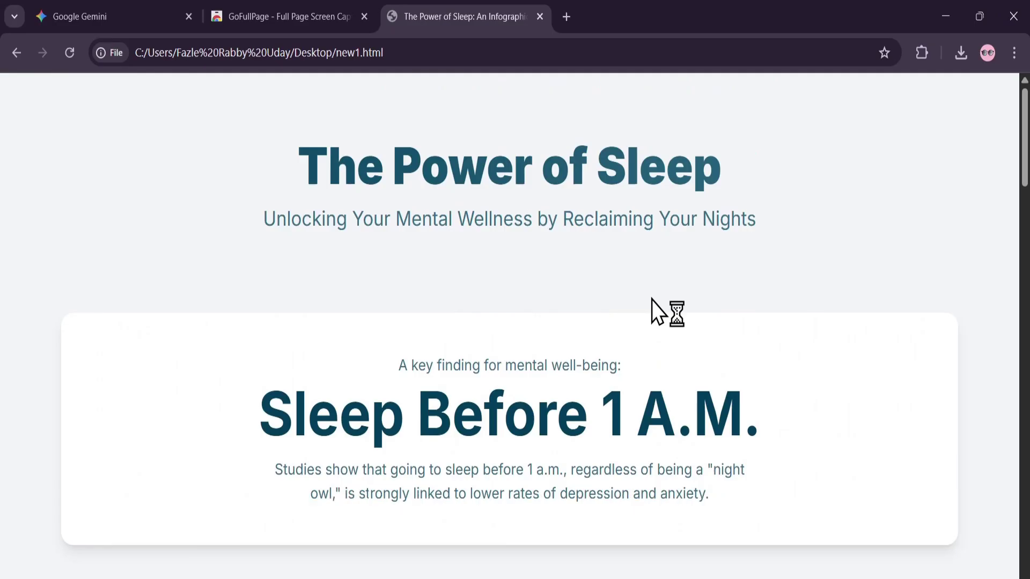
pyautogui.click(284, 16)
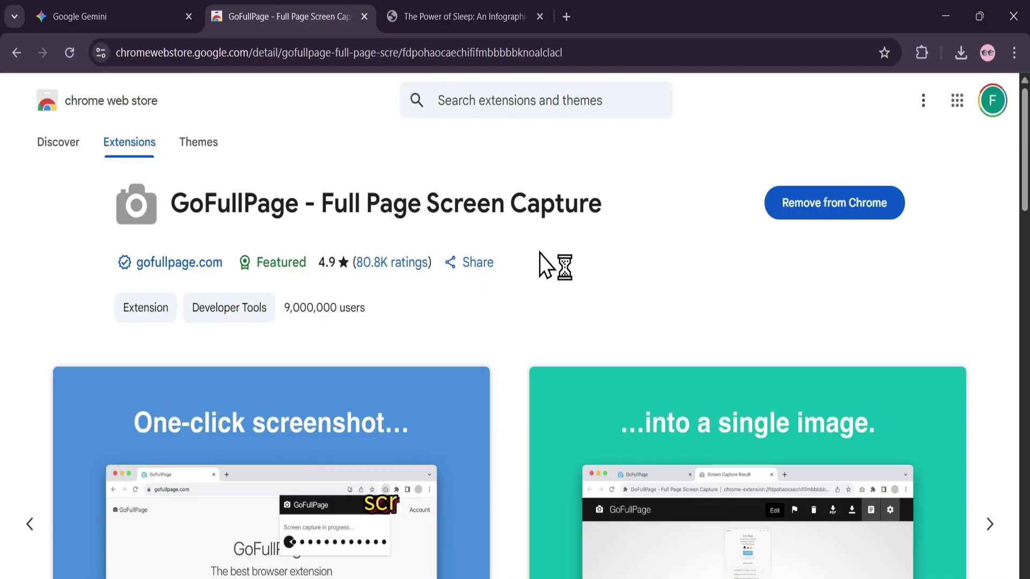
# Turn on 'Allow access to file URLs' for GoFullPage and return to the new1.html tab.
pyautogui.click(457, 17)
pyautogui.click(923, 53)
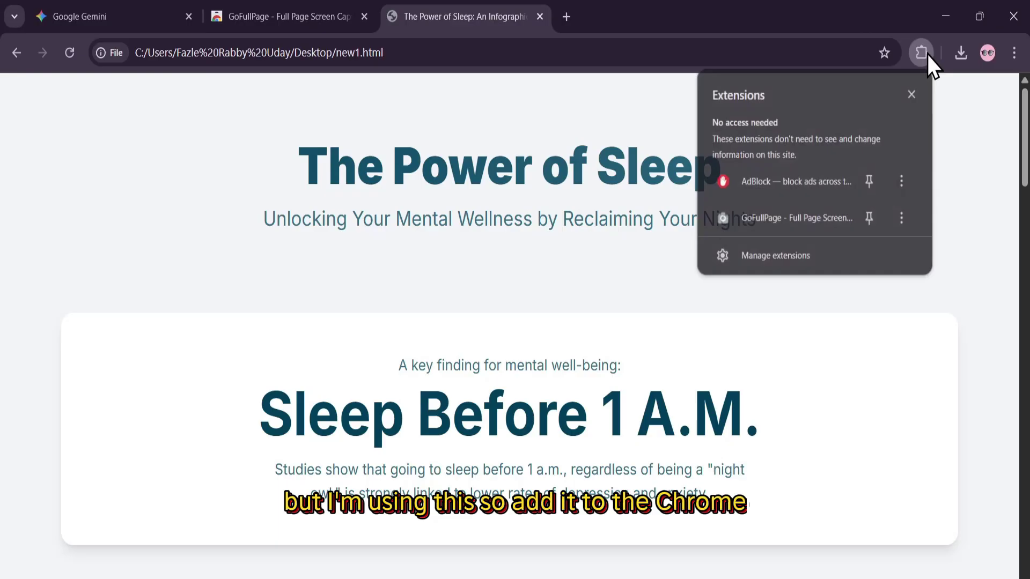
pyautogui.click(782, 223)
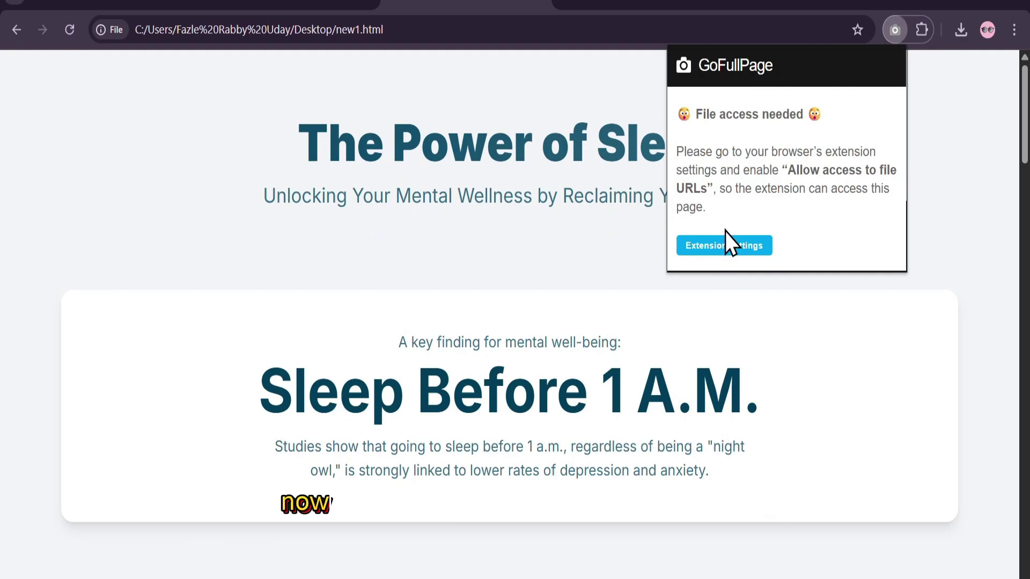
pyautogui.click(732, 247)
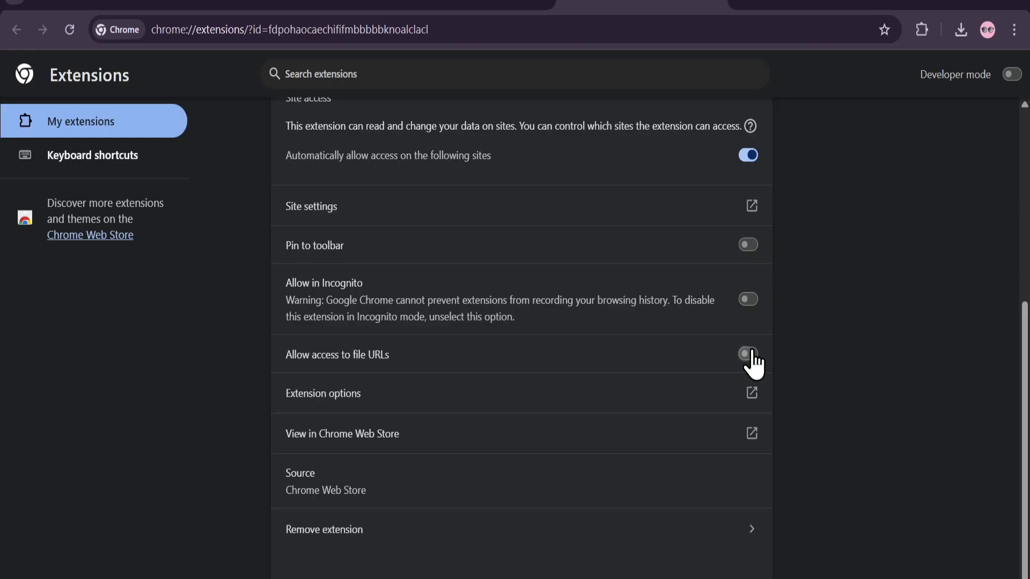
pyautogui.click(751, 356)
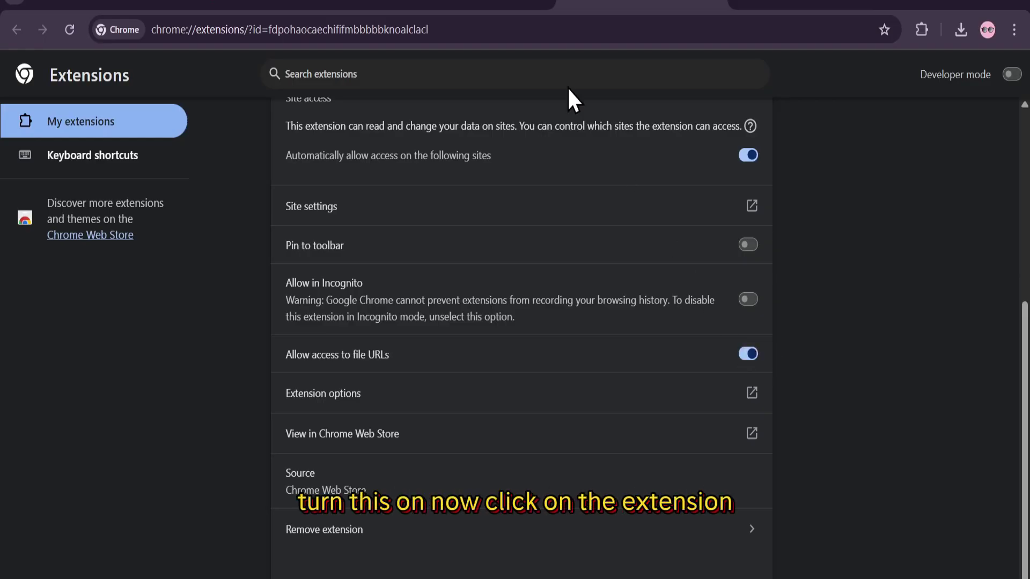
pyautogui.click(492, 4)
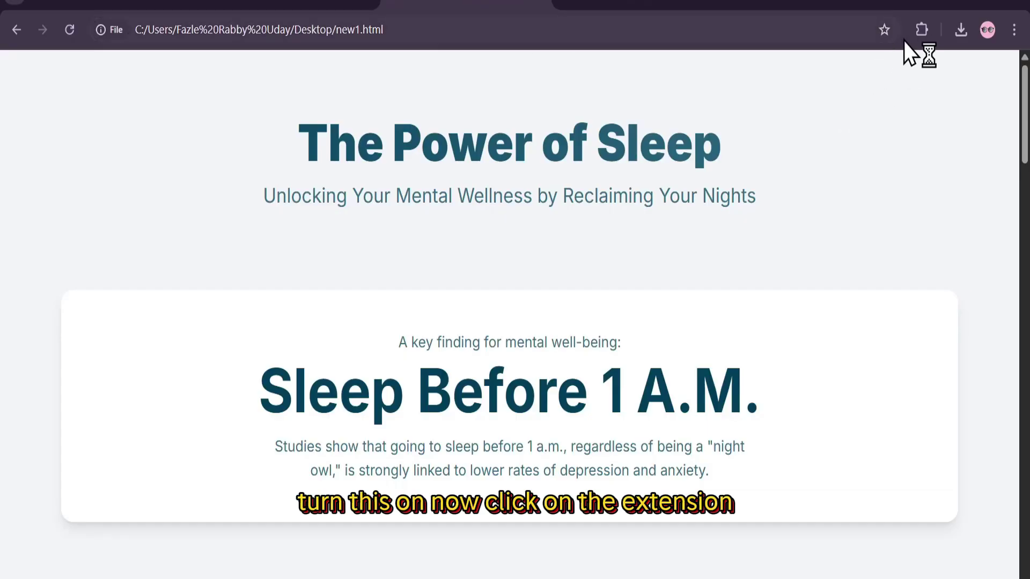
pyautogui.click(917, 33)
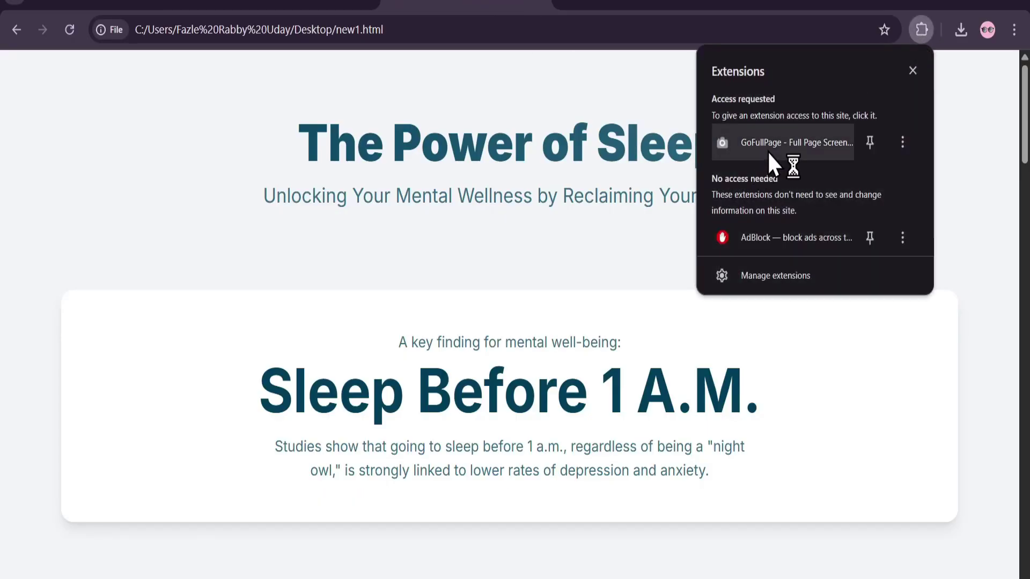
# Run a GoFullPage full-page capture, check the preview, and download the PNG image.
pyautogui.click(767, 150)
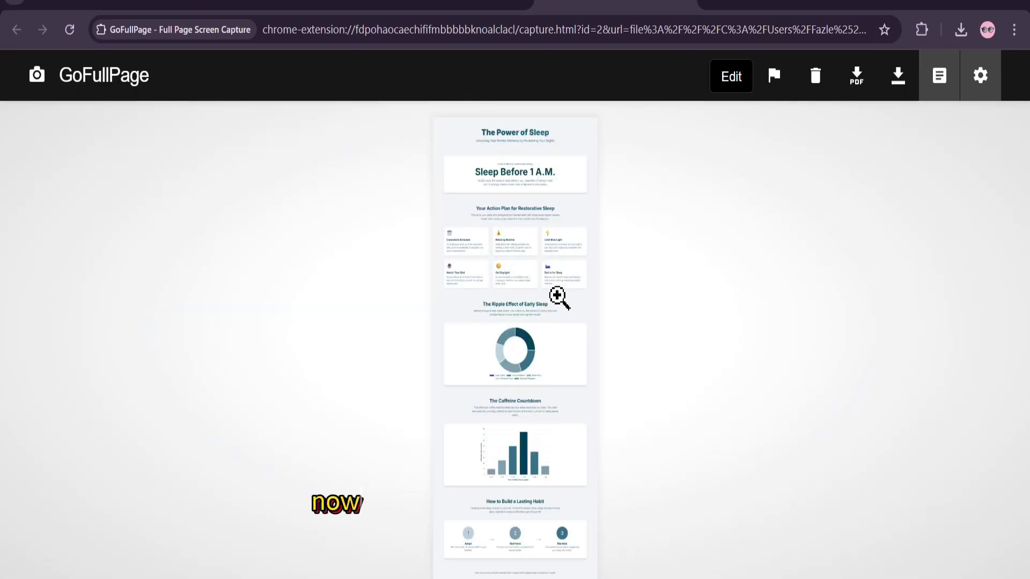
pyautogui.click(560, 297)
pyautogui.click(563, 299)
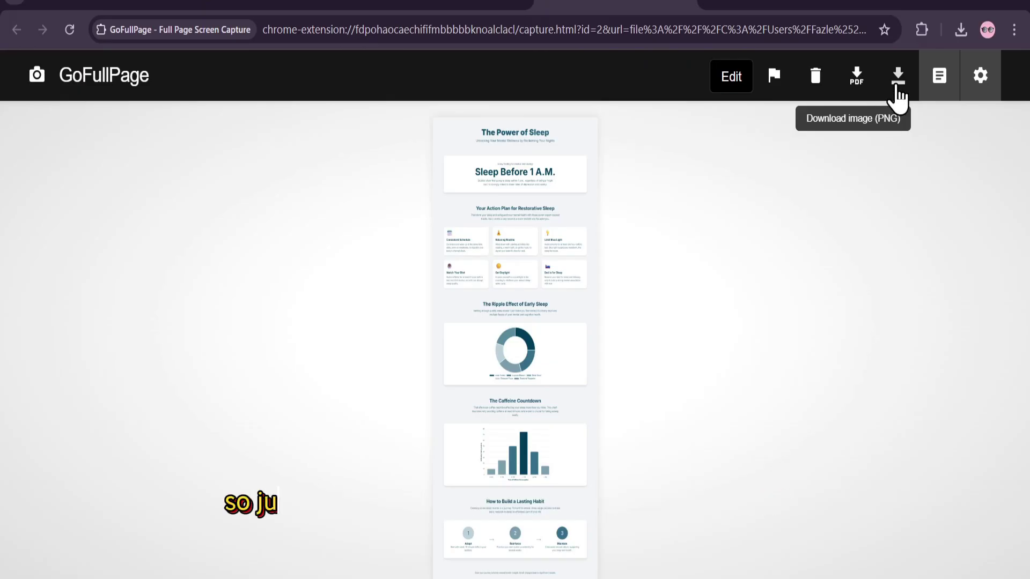
pyautogui.click(903, 88)
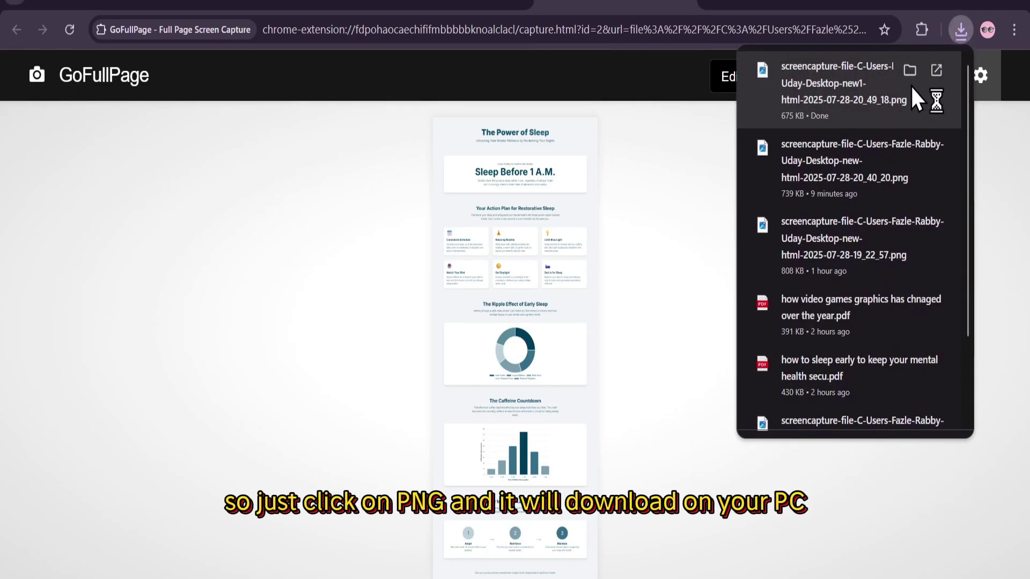
# Scroll through the downloaded PNG from the Power of Sleep title down to the habit steps.
pyautogui.scroll(5, 533, 276)
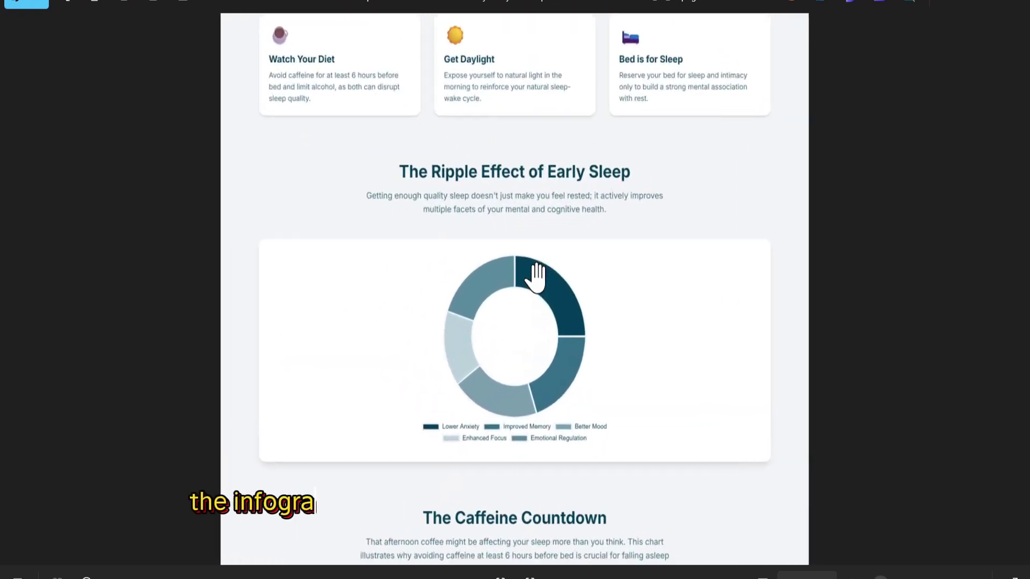
pyautogui.scroll(10, 597, 264)
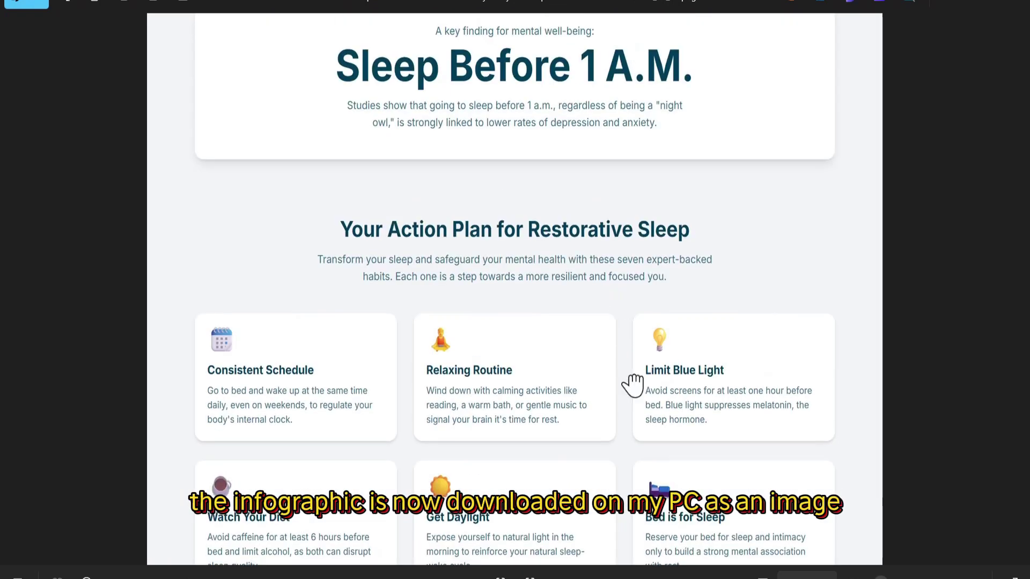
pyautogui.scroll(-10, 651, 333)
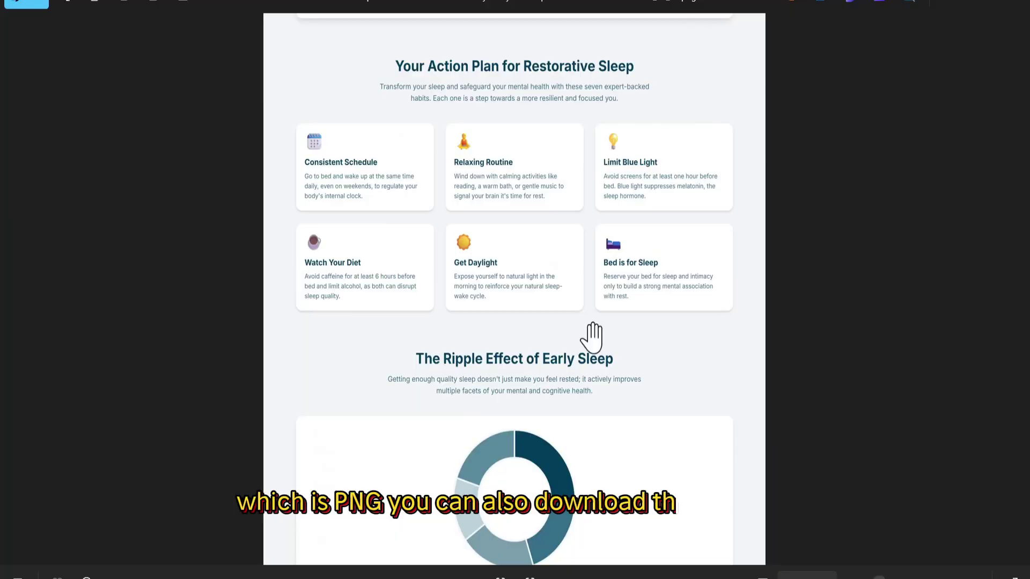
pyautogui.scroll(-6, 601, 392)
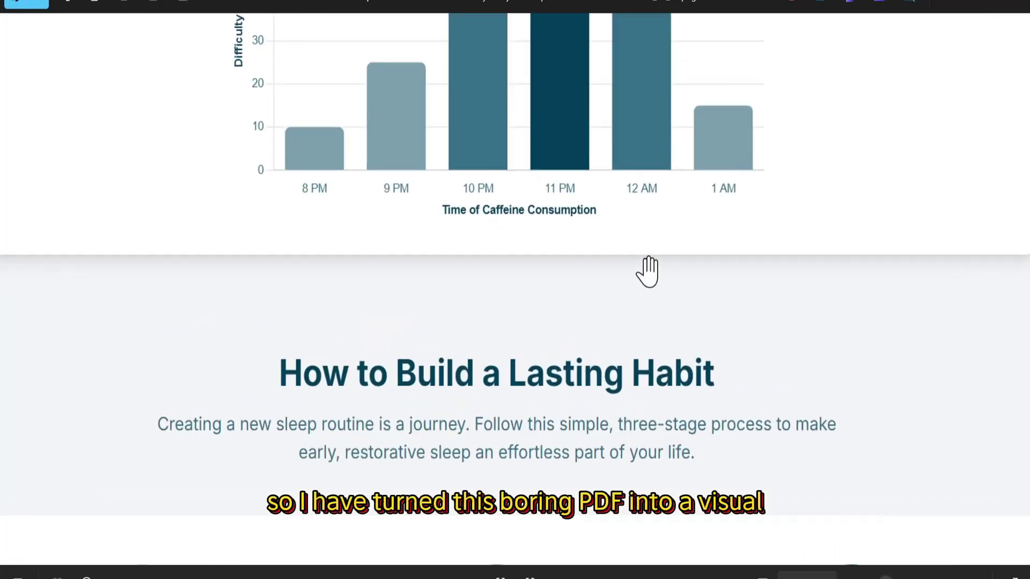
pyautogui.scroll(-4, 651, 272)
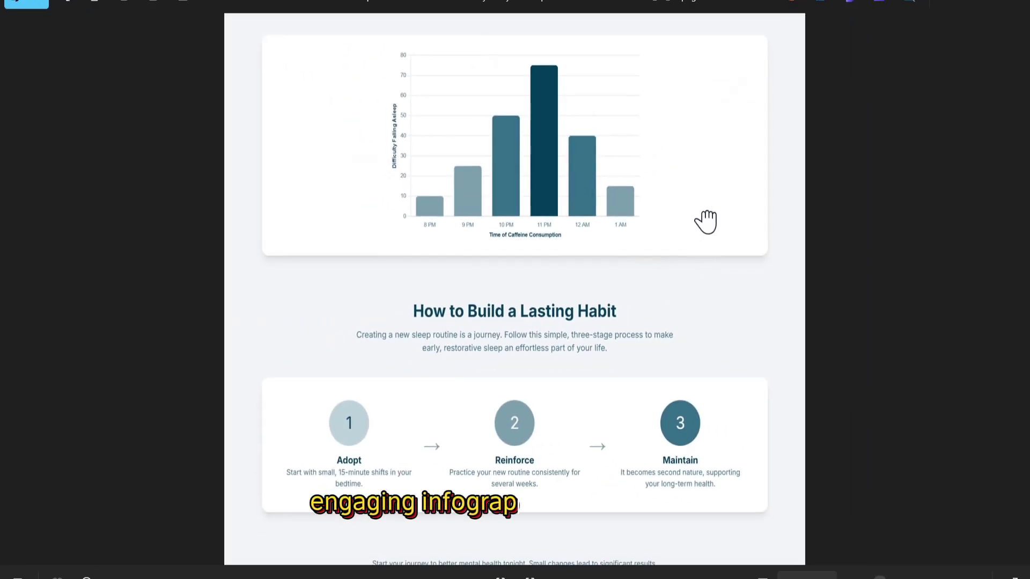
pyautogui.scroll(10, 705, 221)
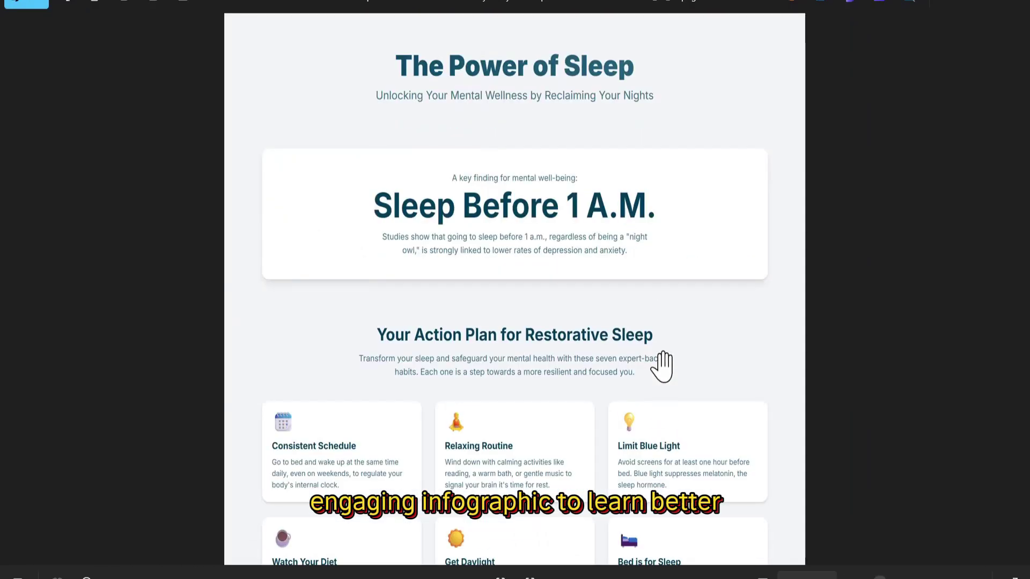
pyautogui.scroll(-2, 692, 434)
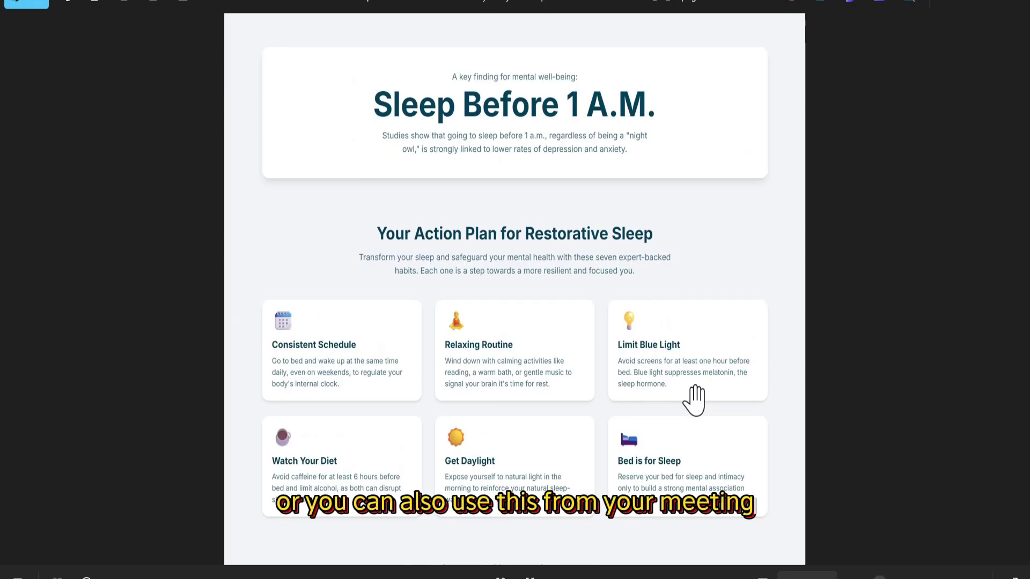
pyautogui.scroll(-7, 692, 423)
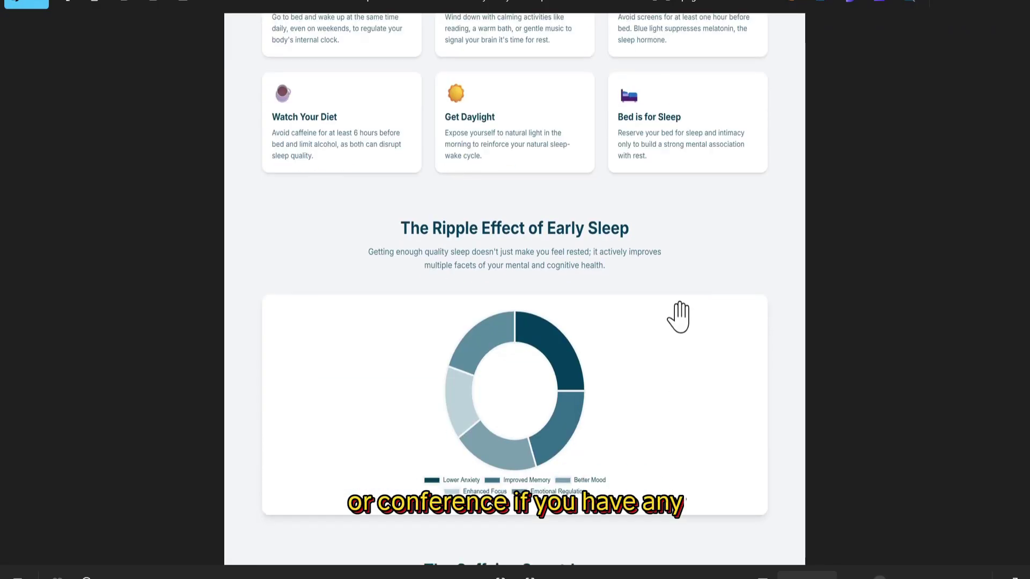
pyautogui.scroll(-5, 678, 432)
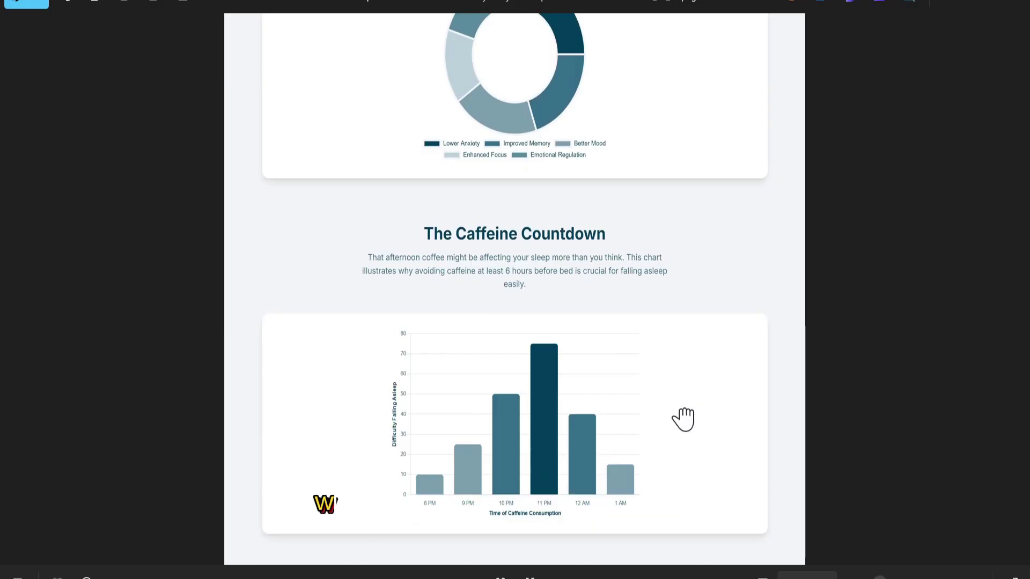
pyautogui.scroll(-1, 684, 424)
pyautogui.scroll(-2, 685, 376)
pyautogui.scroll(-3, 686, 376)
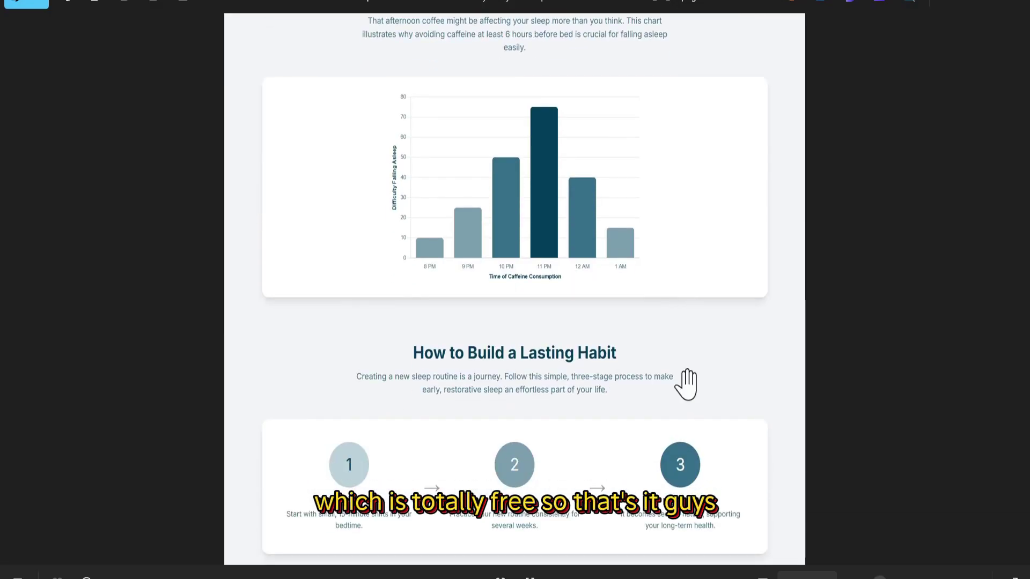
pyautogui.scroll(8, 700, 266)
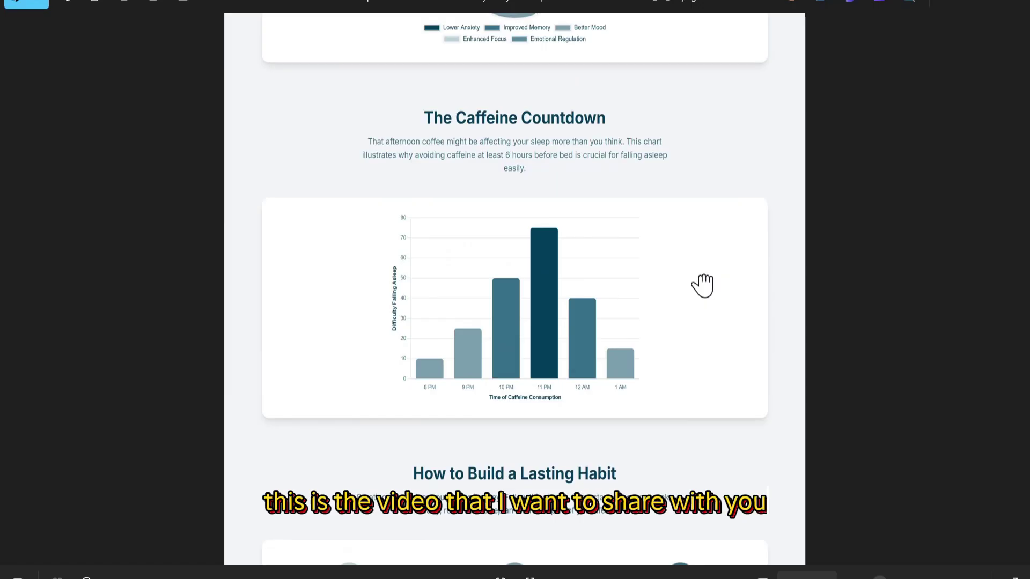